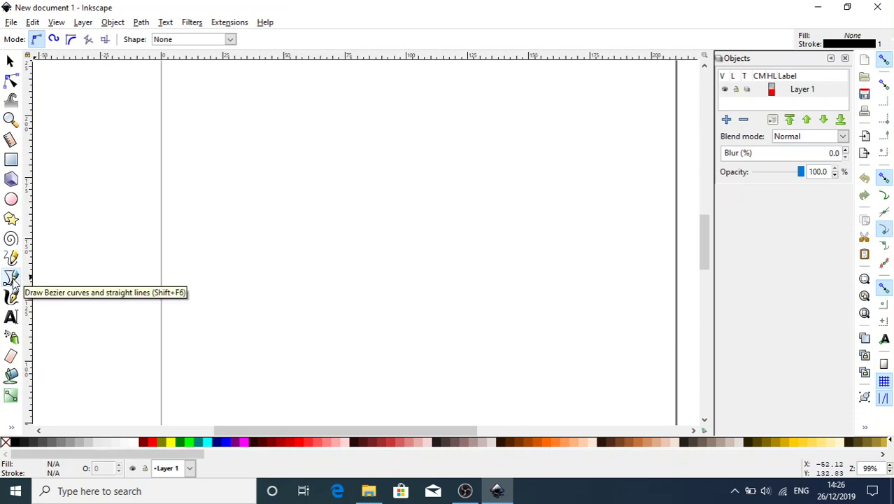
# Switch to the Bezier pen tool in regular Bezier path mode
pyautogui.click(11, 278)
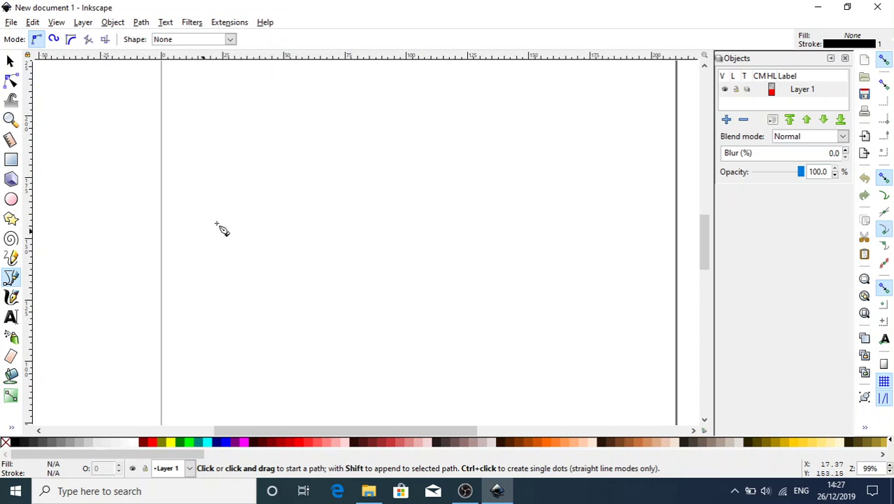
# Draw a closed four-corner straight-line path, roughly a rectangle, with the Bezier tool
pyautogui.click(224, 169)
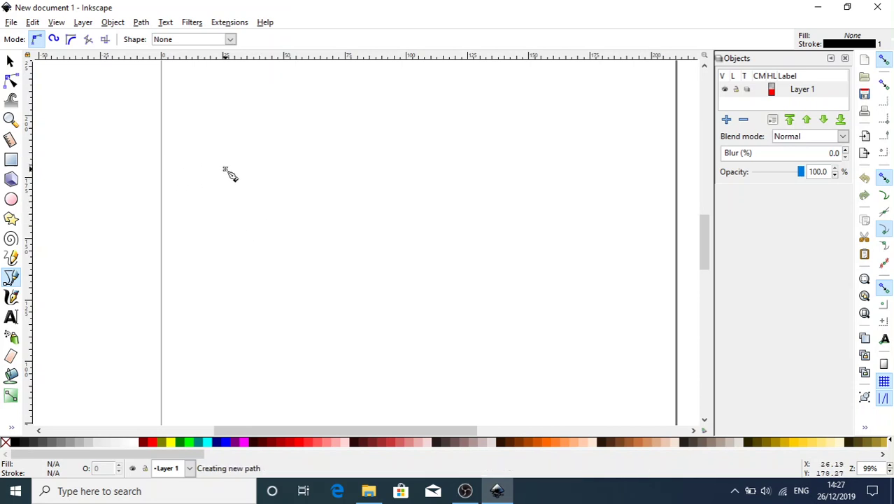
pyautogui.click(322, 170)
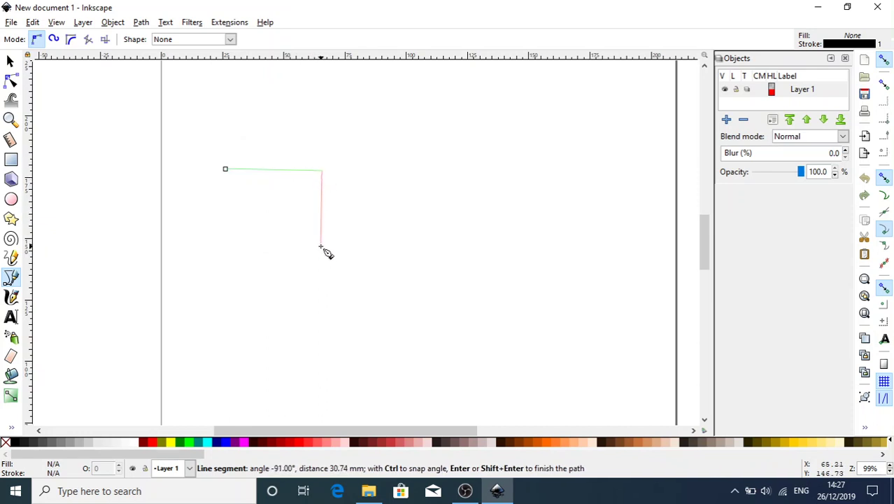
pyautogui.click(321, 246)
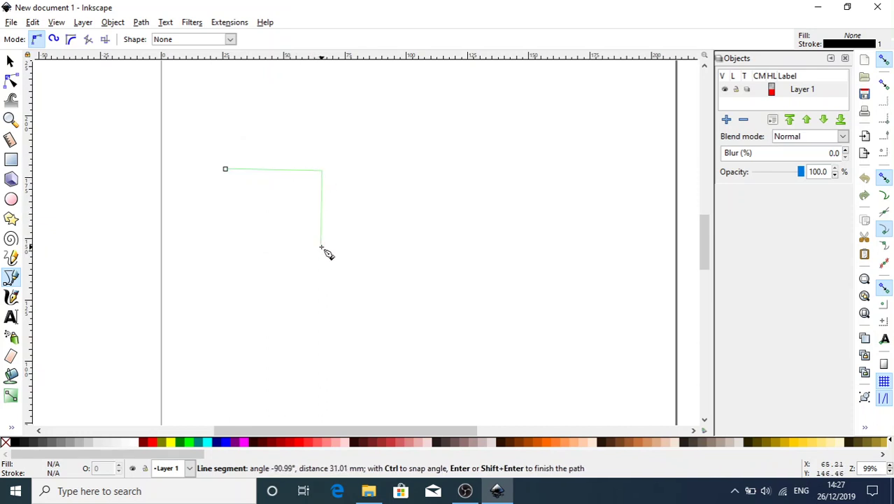
pyautogui.click(224, 244)
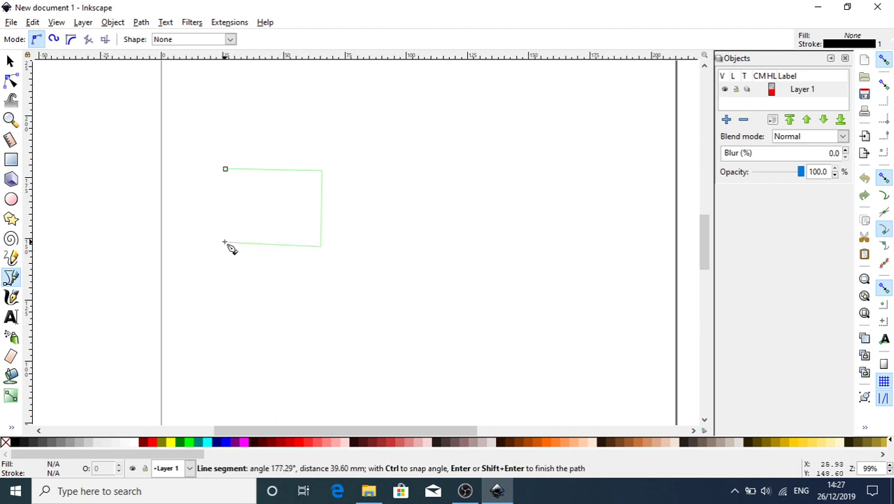
pyautogui.click(226, 170)
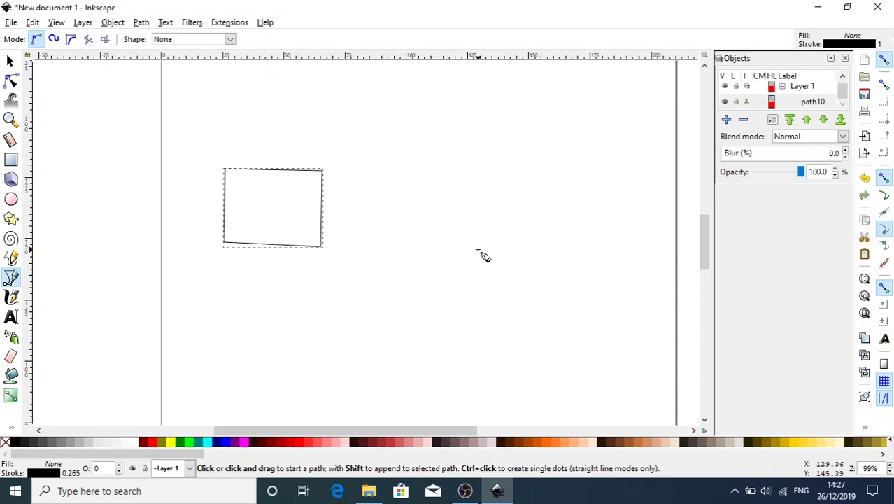
# Delete the rough rectangle and start a fresh path at the square's top-left corner
pyautogui.press('Delete')
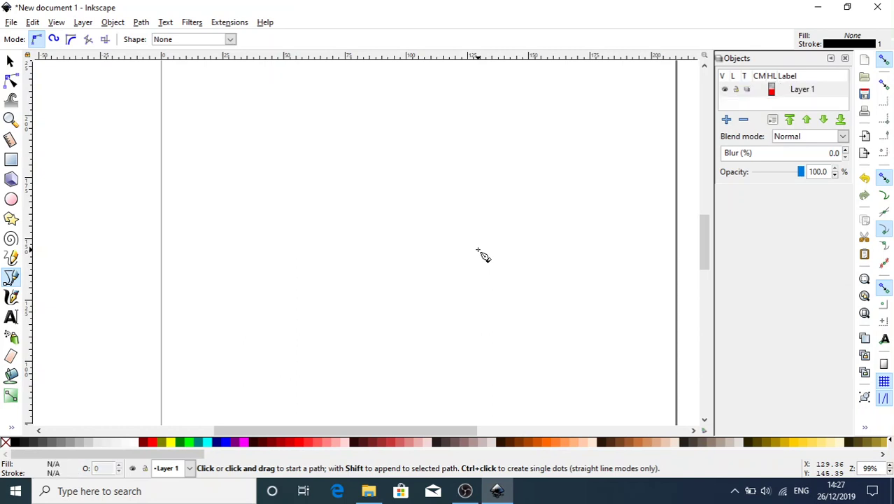
pyautogui.click(216, 161)
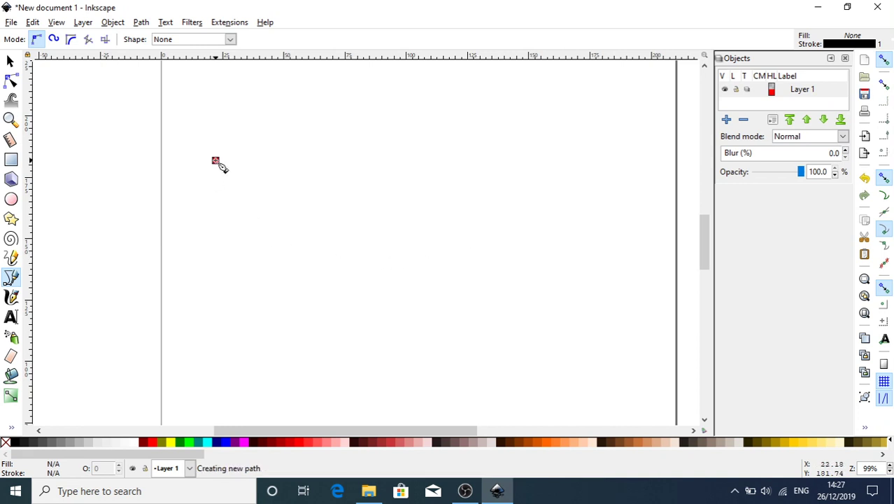
pyautogui.press('Escape')
pyautogui.click(216, 160)
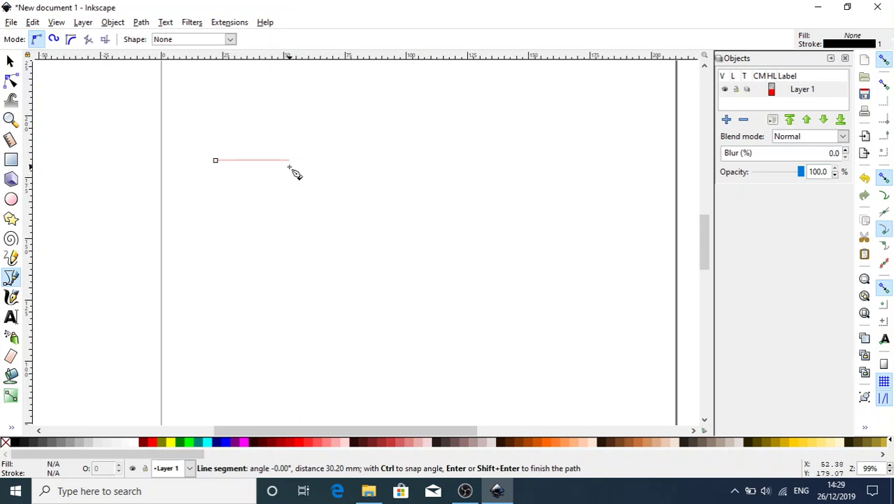
# Place the remaining corners to close a 30 × 30 mm square path, then select it
pyautogui.click(288, 165)
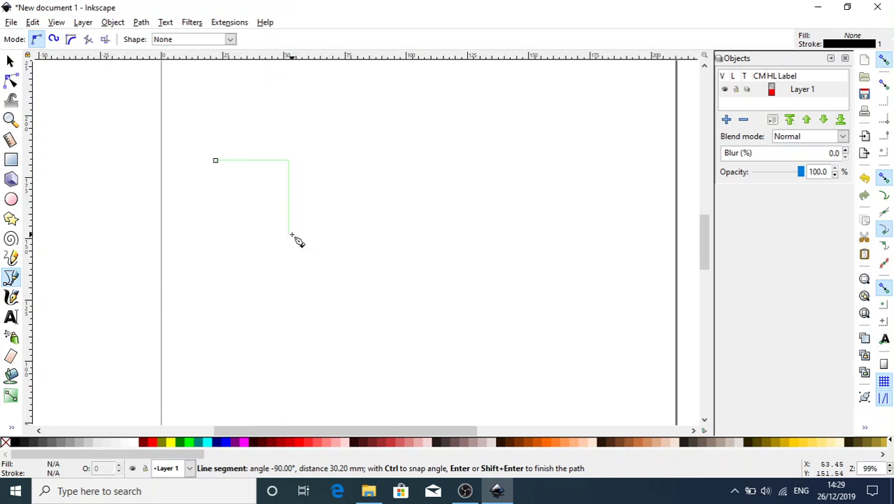
pyautogui.click(217, 233)
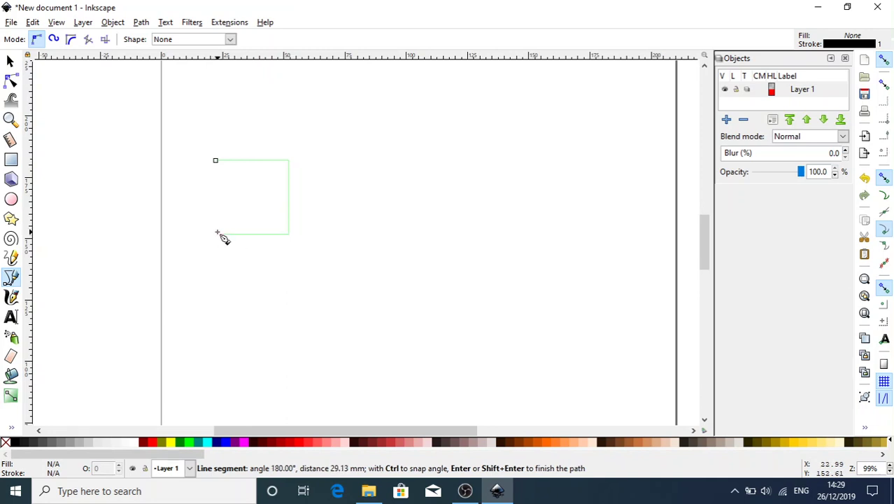
pyautogui.click(221, 166)
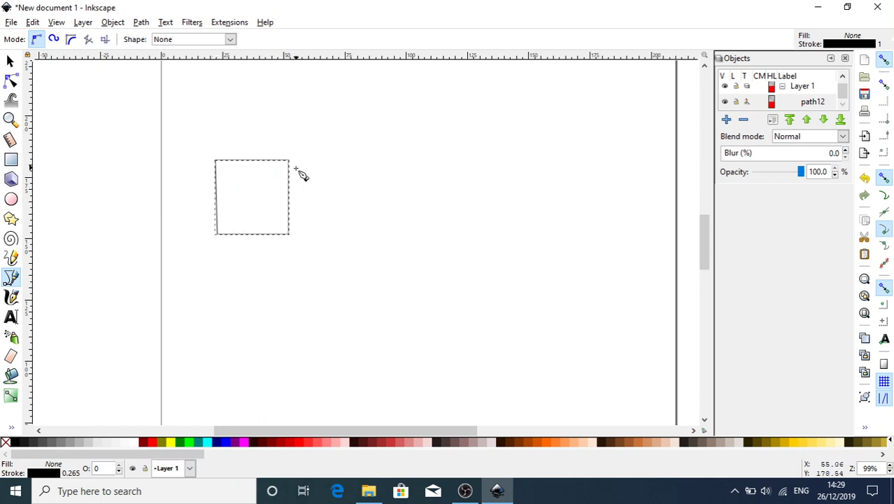
pyautogui.click(10, 61)
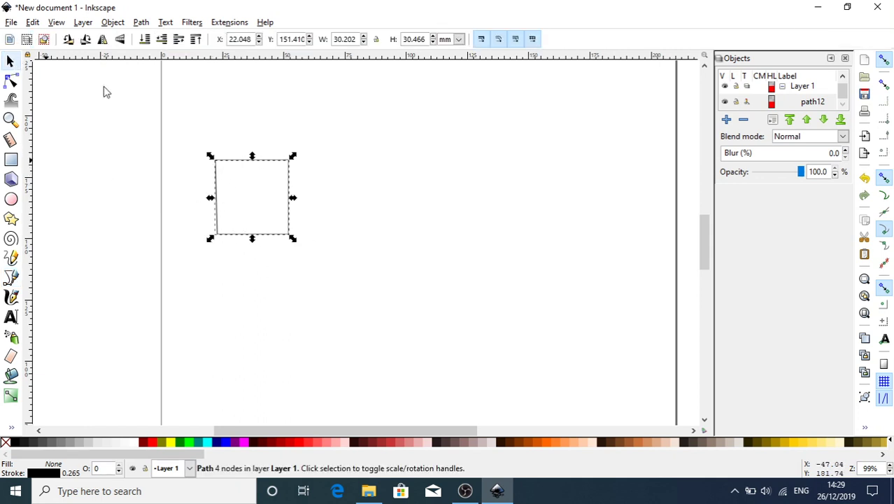
# Open the square's four corner nodes for editing and select them one by one
pyautogui.doubleClick(266, 238)
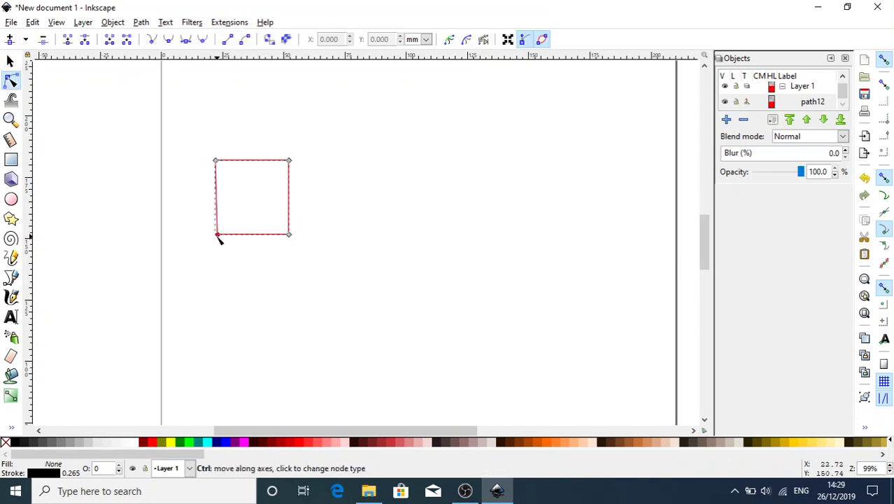
pyautogui.moveTo(219, 240); pyautogui.dragTo(216, 235)
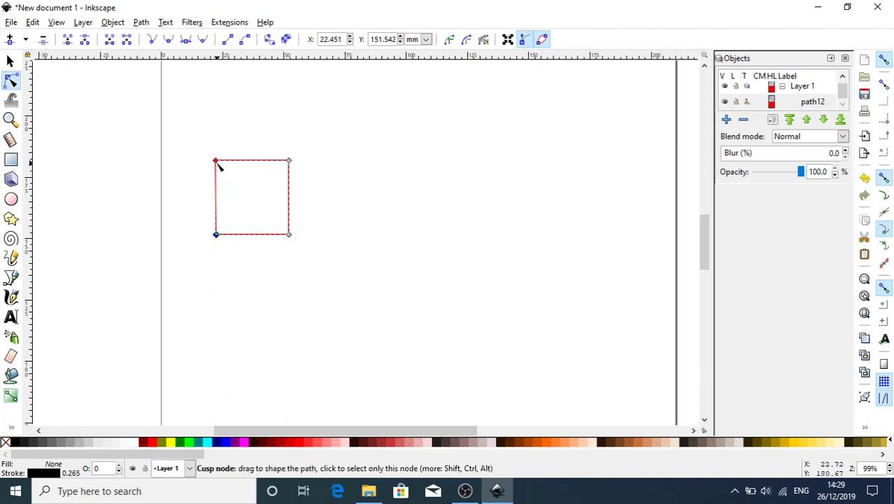
pyautogui.click(290, 161)
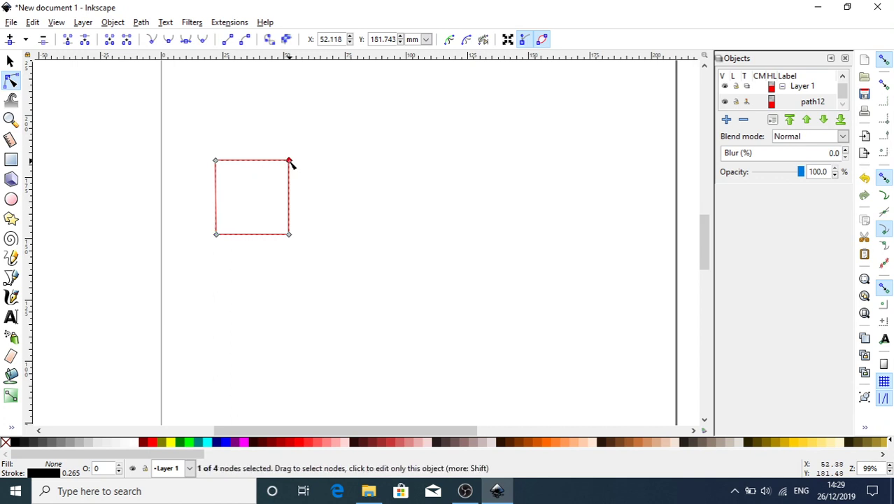
pyautogui.click(289, 235)
pyautogui.click(216, 235)
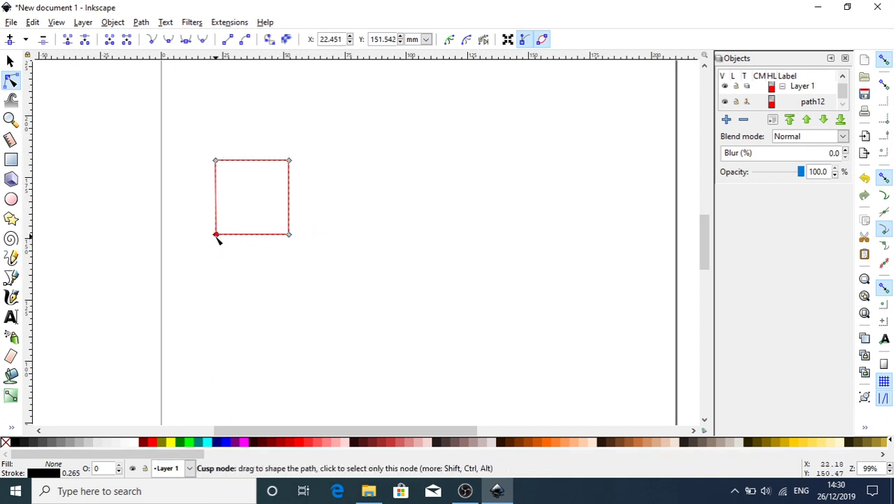
# Drag the left nodes to skew the square into a triangle, then undo back to the square
pyautogui.moveTo(217, 235); pyautogui.dragTo(163, 235)
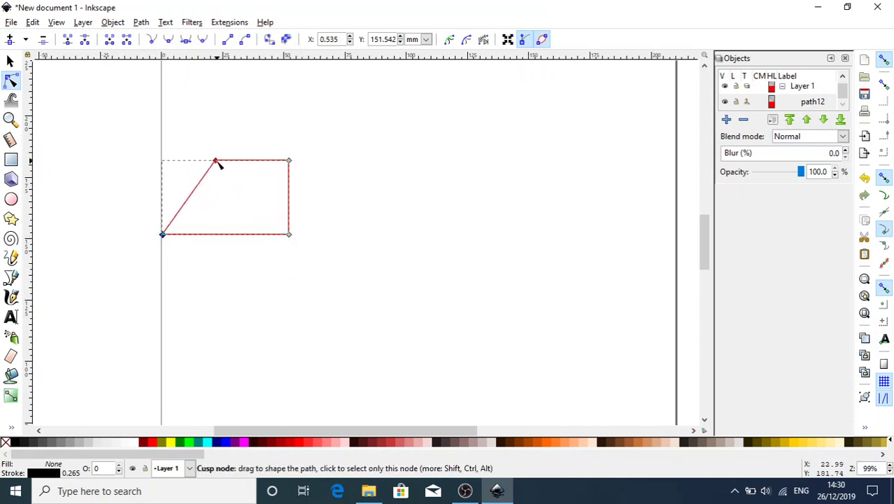
pyautogui.moveTo(216, 163); pyautogui.dragTo(243, 186)
pyautogui.hotkey('ctrl', 'z')
pyautogui.hotkey('ctrl', 'z')
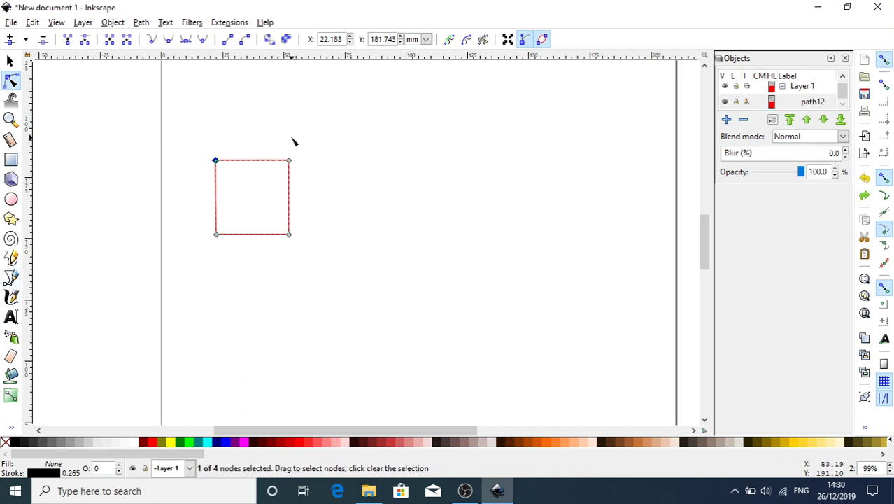
# Make all four corner nodes auto-smooth, rounding the square into a near-circle, then deselect
pyautogui.click(217, 162)
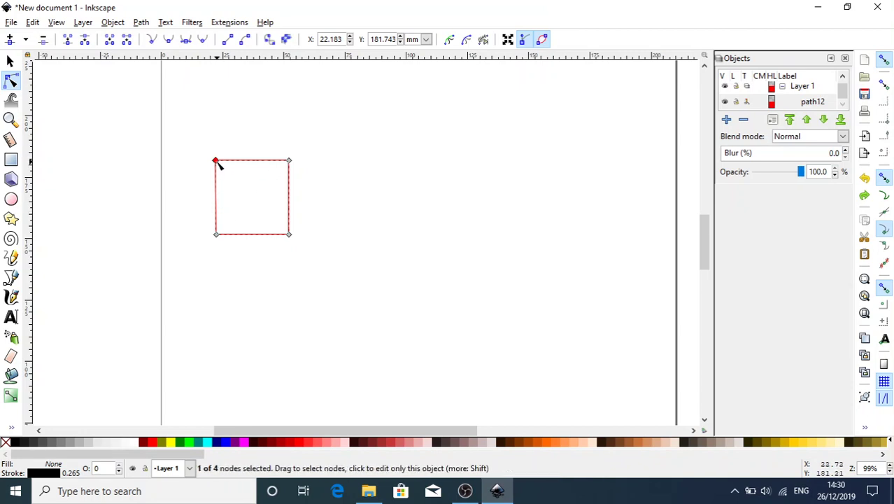
pyautogui.click(202, 40)
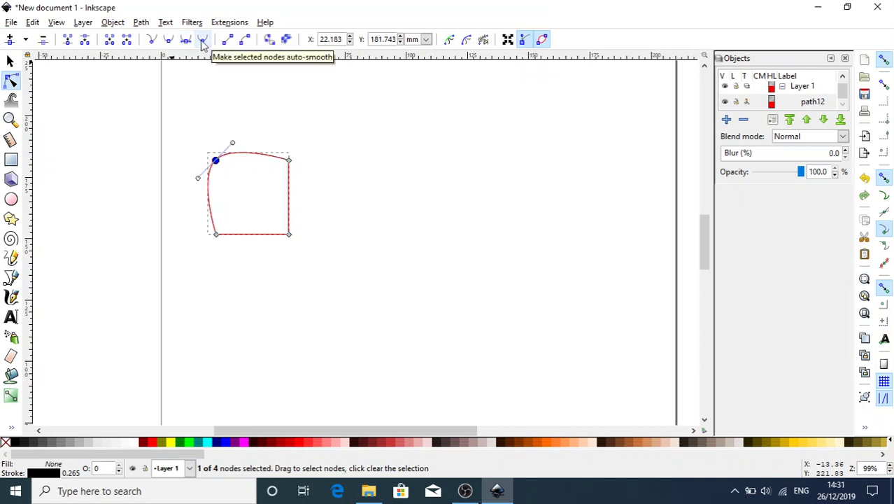
pyautogui.click(289, 160)
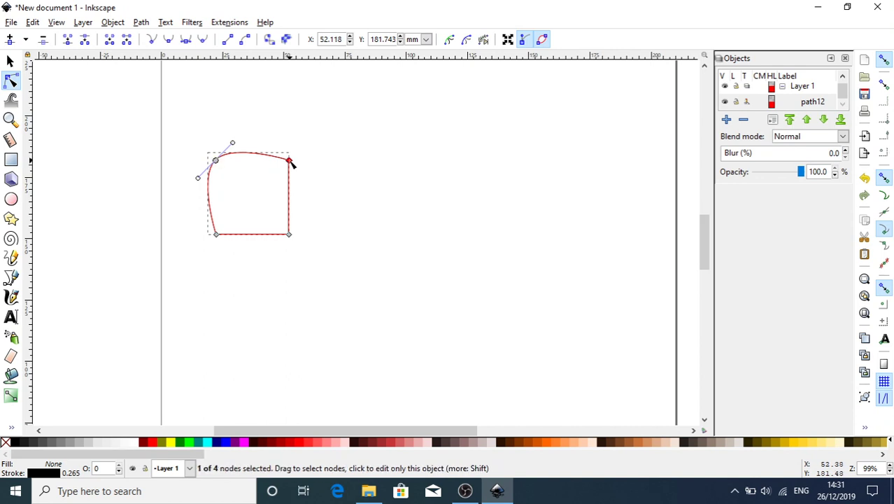
pyautogui.click(202, 39)
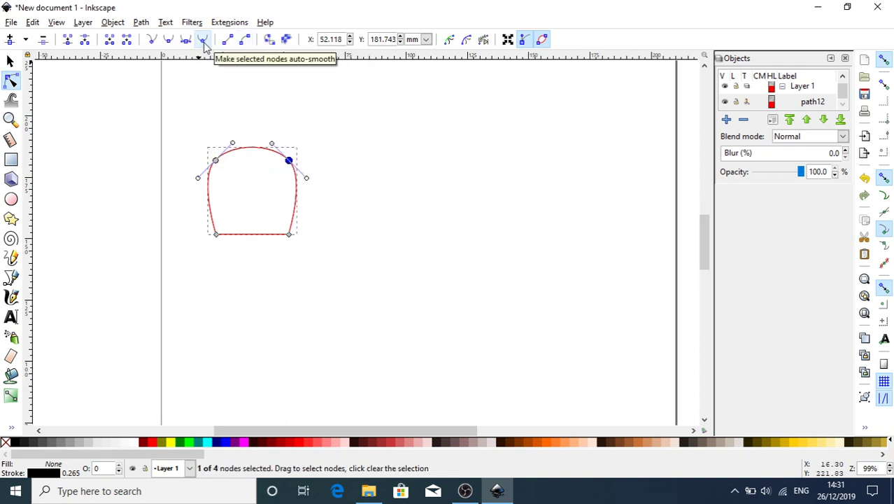
pyautogui.click(289, 234)
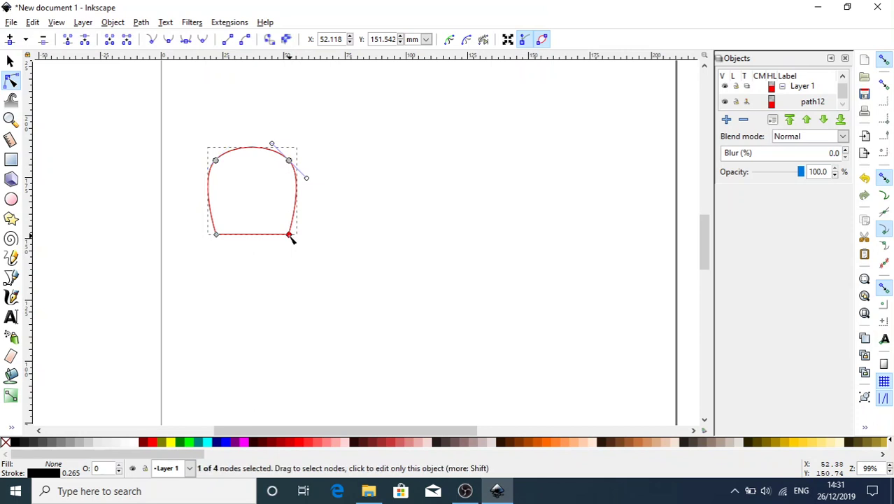
pyautogui.click(202, 40)
pyautogui.click(217, 236)
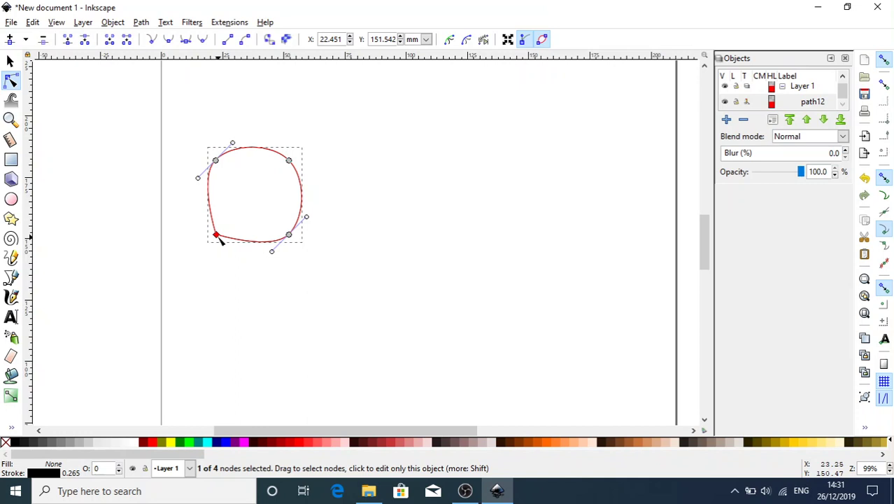
pyautogui.click(203, 41)
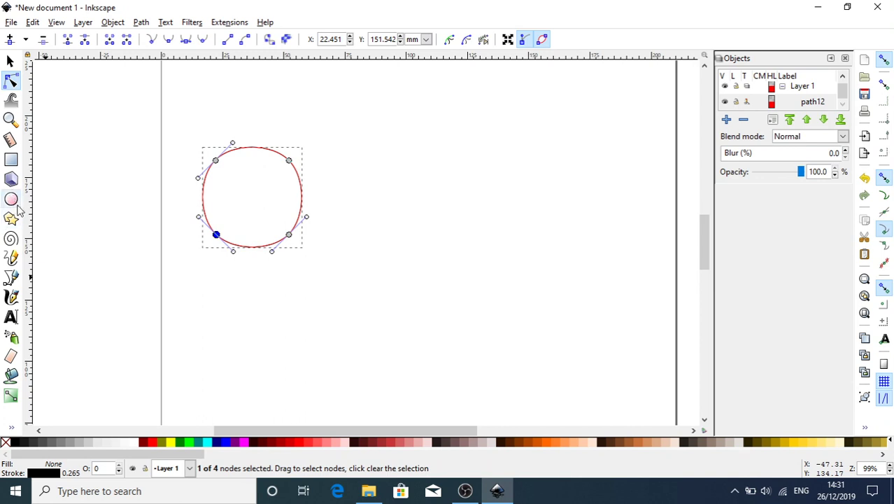
pyautogui.click(344, 167)
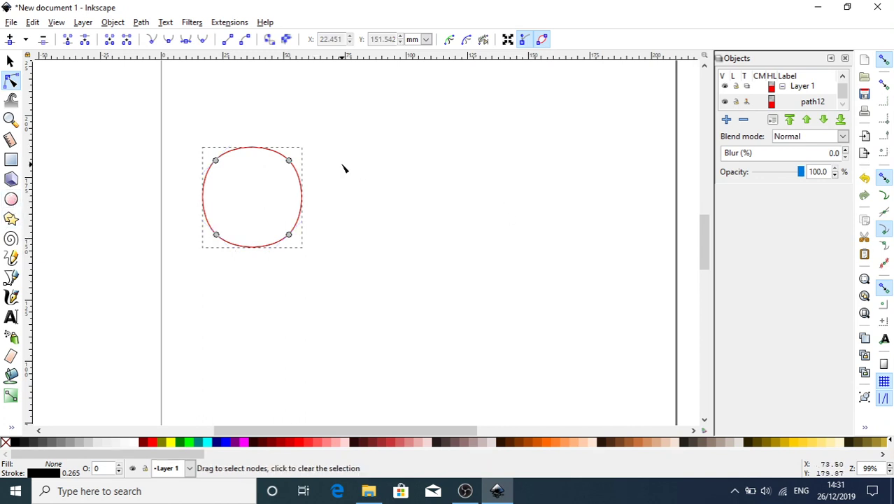
# Convert the upper-right node to a corner node and drag it into a point
pyautogui.click(289, 236)
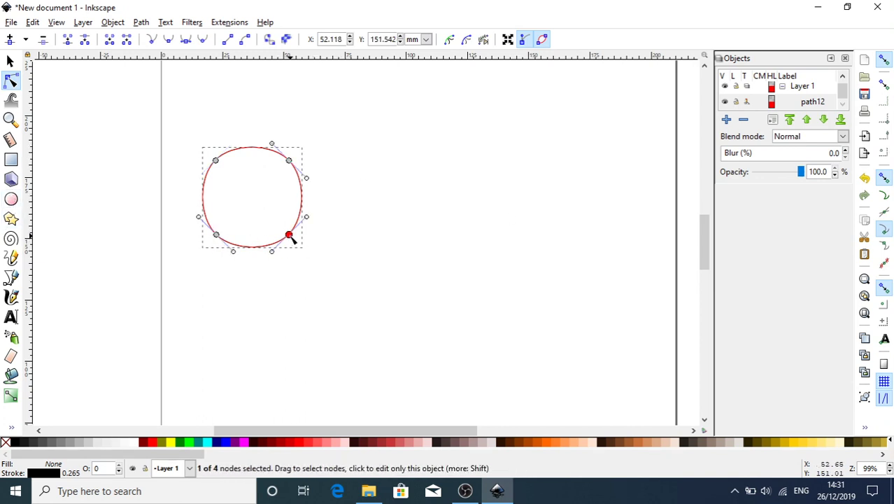
pyautogui.click(216, 161)
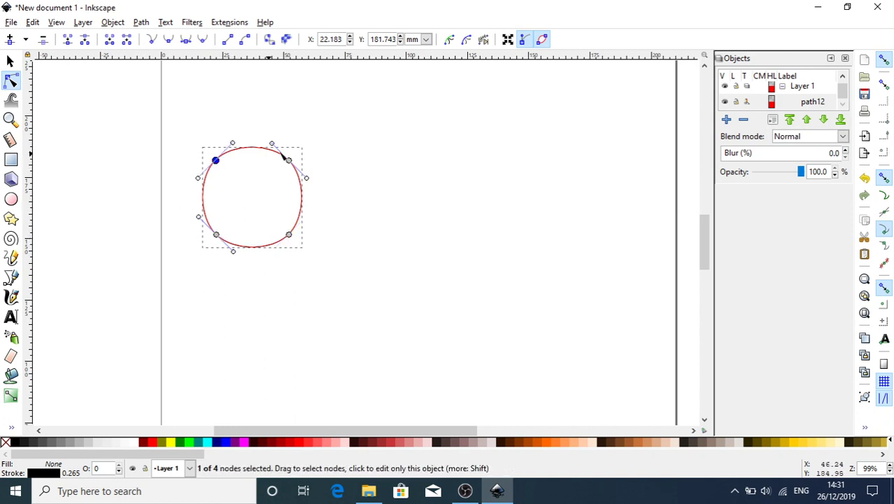
pyautogui.click(289, 162)
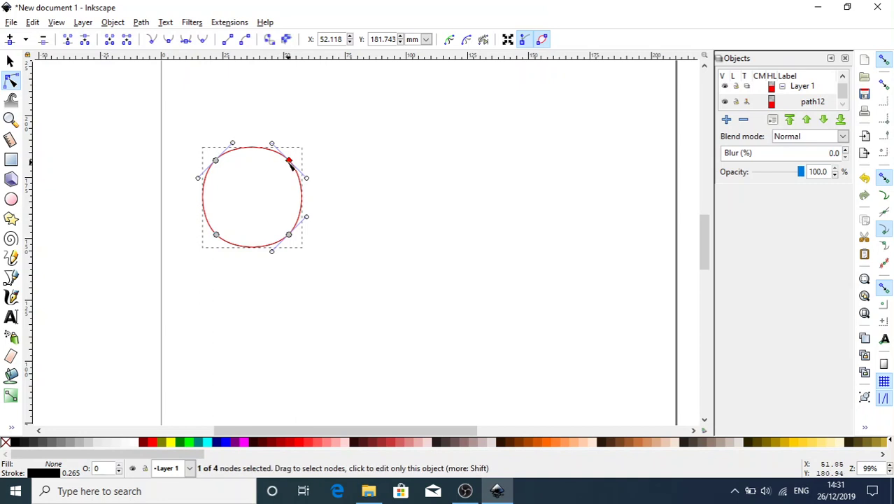
pyautogui.moveTo(289, 162)
pyautogui.mouseDown()
pyautogui.moveTo(309, 144)
pyautogui.moveTo(292, 156)
pyautogui.mouseUp()
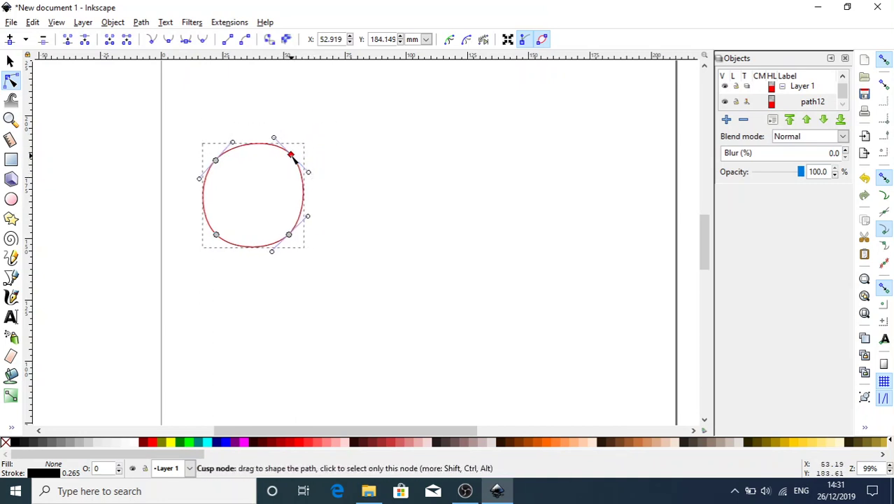
pyautogui.moveTo(292, 156)
pyautogui.mouseDown()
pyautogui.moveTo(276, 169)
pyautogui.moveTo(297, 147)
pyautogui.moveTo(267, 170)
pyautogui.moveTo(295, 152)
pyautogui.mouseUp()
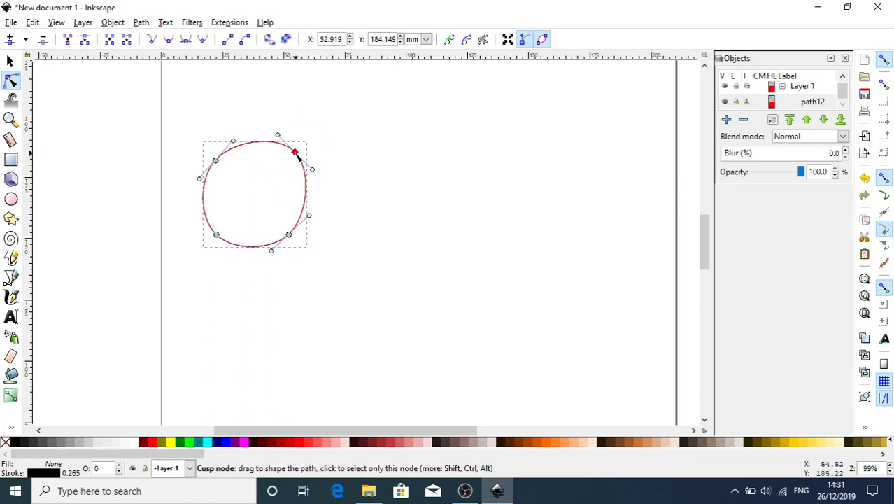
pyautogui.click(153, 40)
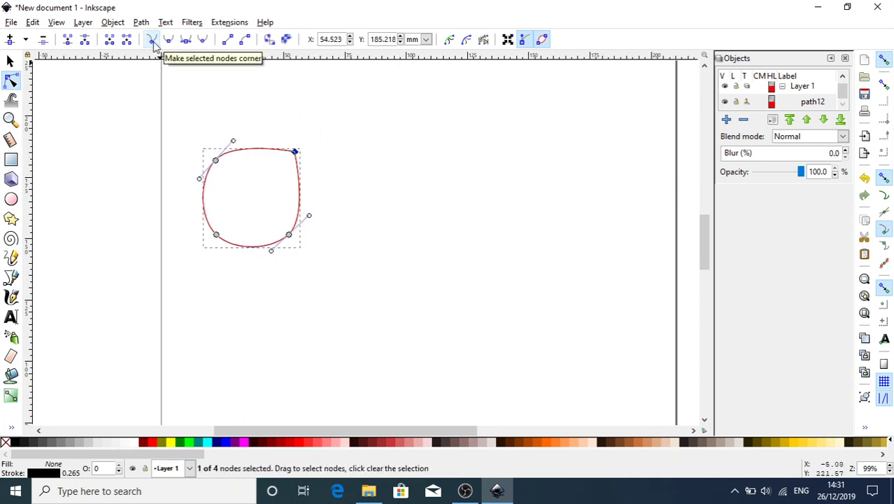
pyautogui.moveTo(297, 156)
pyautogui.mouseDown()
pyautogui.moveTo(285, 155)
pyautogui.moveTo(296, 139)
pyautogui.moveTo(275, 183)
pyautogui.moveTo(317, 168)
pyautogui.moveTo(345, 140)
pyautogui.moveTo(253, 184)
pyautogui.moveTo(275, 180)
pyautogui.moveTo(227, 210)
pyautogui.moveTo(319, 134)
pyautogui.moveTo(289, 156)
pyautogui.mouseUp()
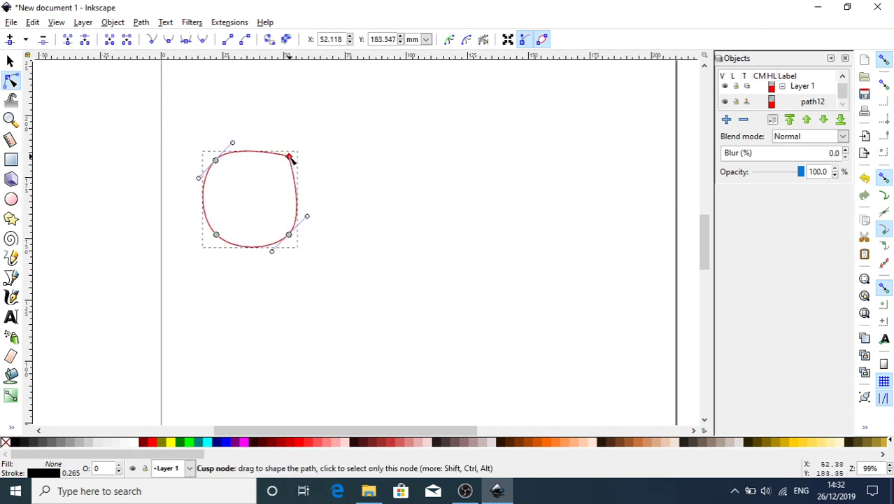
# Re-smooth the top-right node and drag the lower-right handles outward to bulge the right side
pyautogui.click(202, 41)
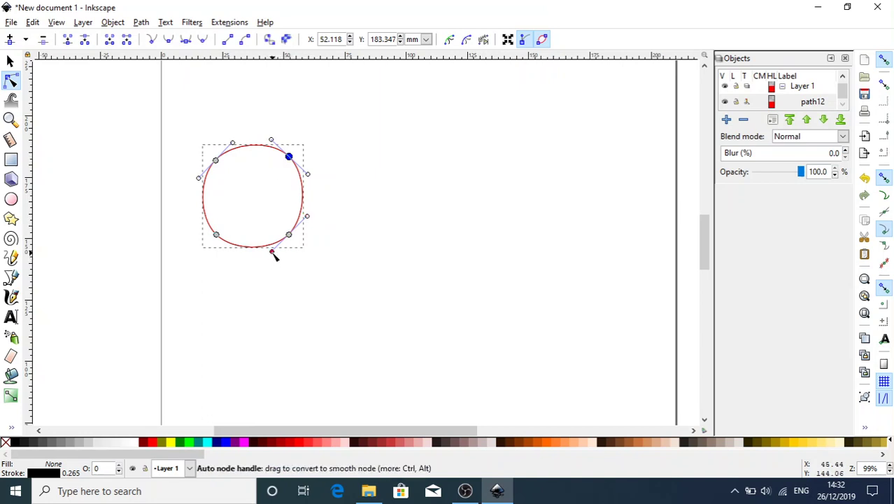
pyautogui.moveTo(272, 251); pyautogui.dragTo(341, 241)
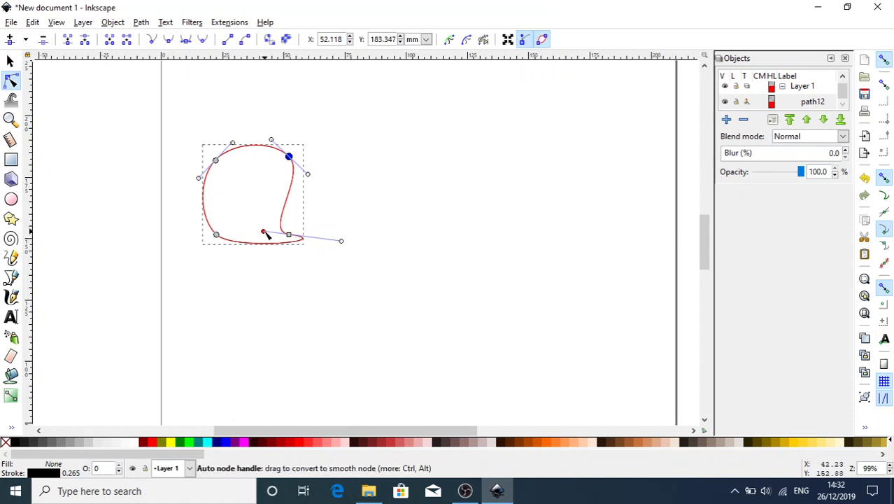
pyautogui.moveTo(266, 234); pyautogui.dragTo(327, 223)
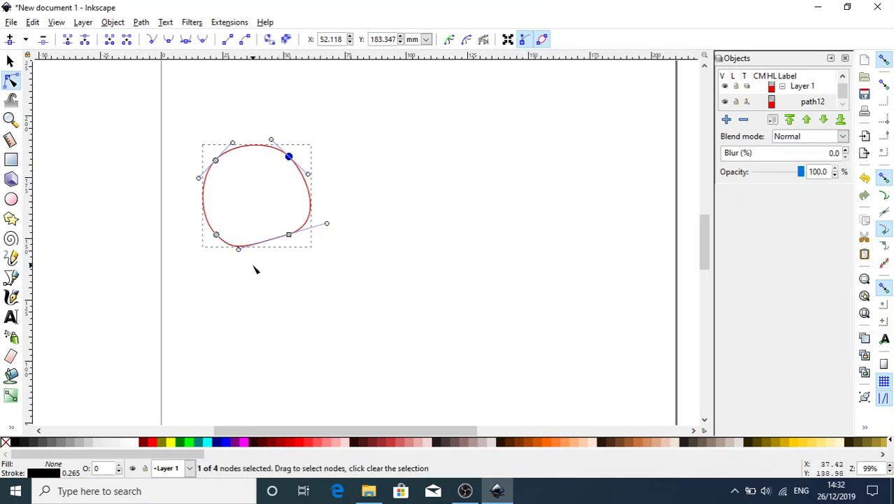
pyautogui.moveTo(237, 249); pyautogui.dragTo(318, 256)
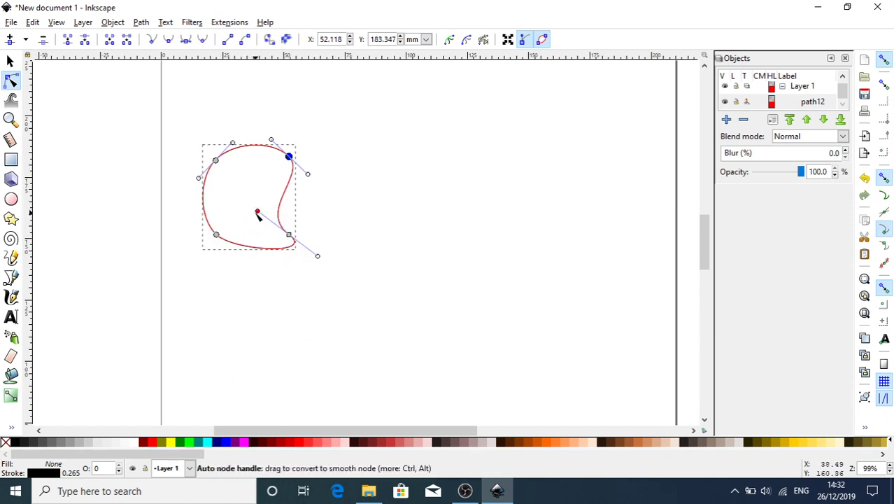
pyautogui.moveTo(257, 213); pyautogui.dragTo(336, 217)
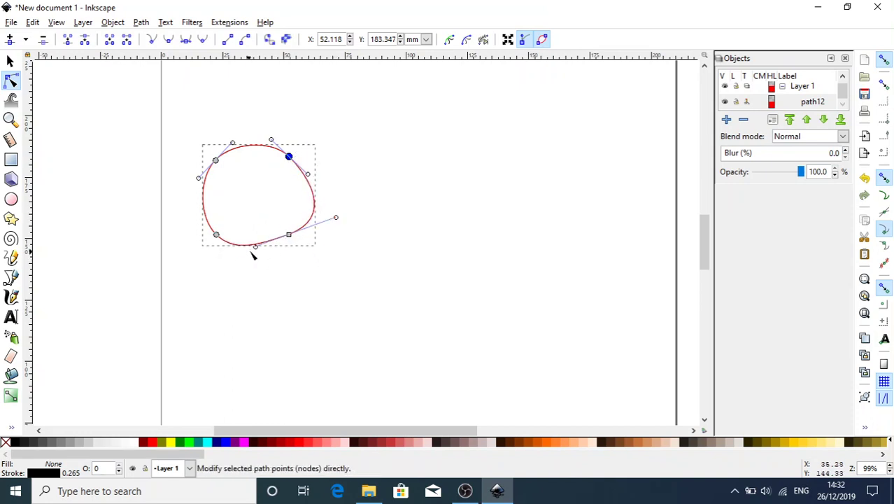
# With handles hidden, shift the top-right node right and pull the bottom-left node down
pyautogui.click(524, 41)
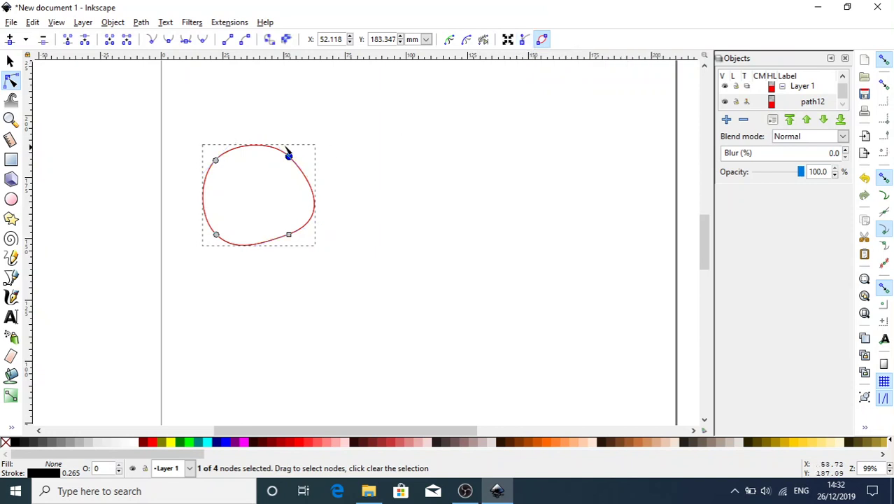
pyautogui.moveTo(289, 156)
pyautogui.mouseDown()
pyautogui.moveTo(351, 161)
pyautogui.moveTo(300, 164)
pyautogui.mouseUp()
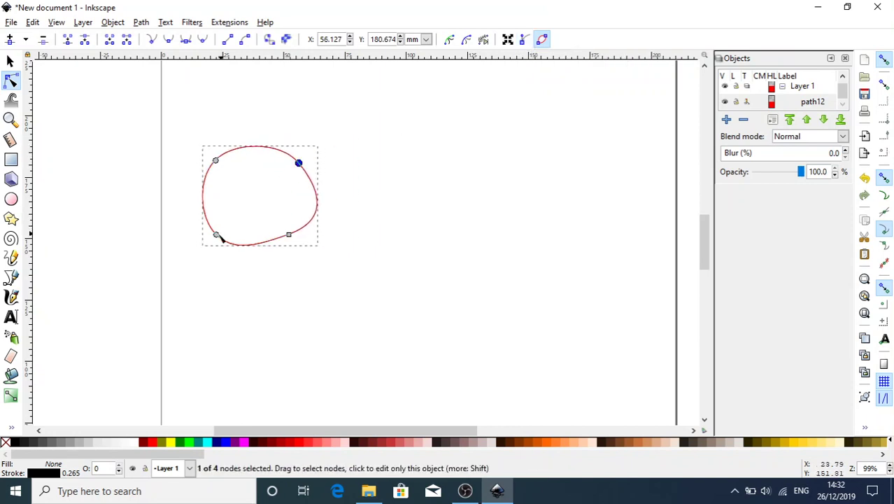
pyautogui.moveTo(216, 236); pyautogui.dragTo(231, 255)
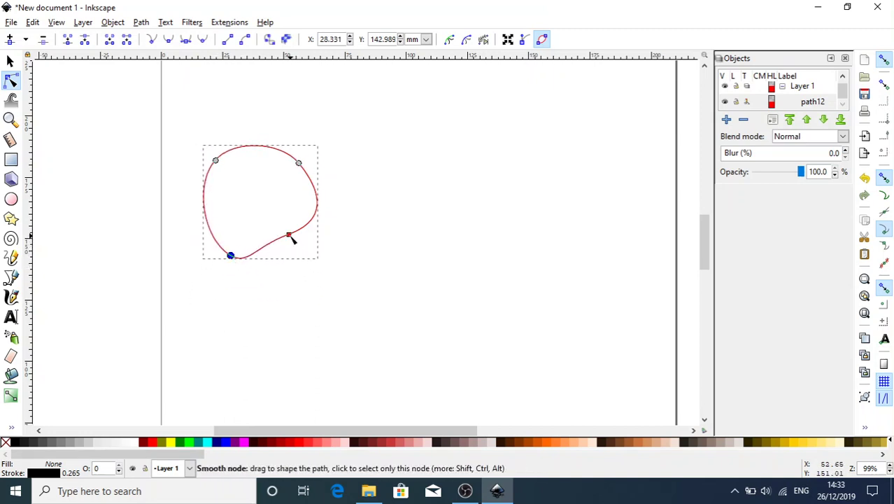
pyautogui.click(290, 236)
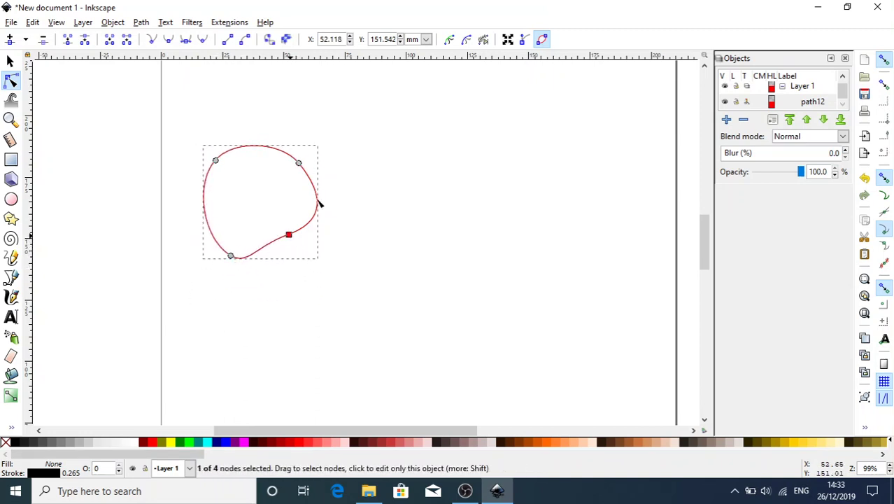
pyautogui.click(525, 40)
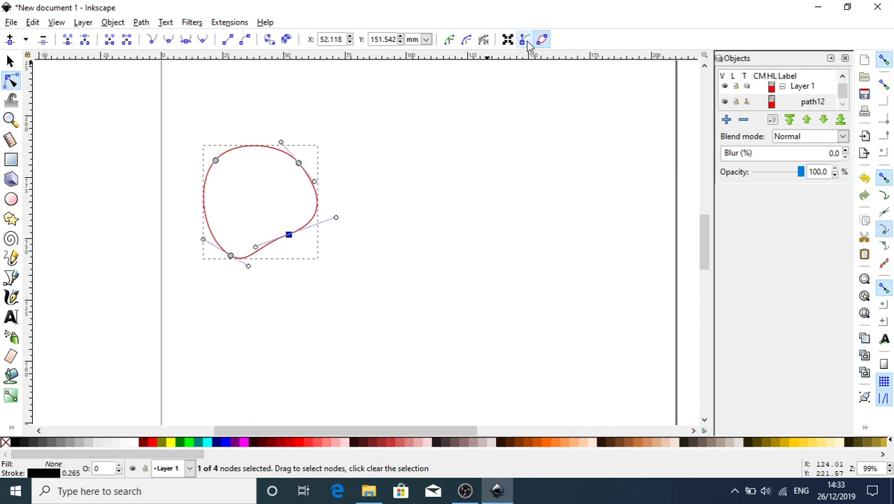
# Set the lower-right node to auto-smooth and drag it rightward to round the right side
pyautogui.click(203, 41)
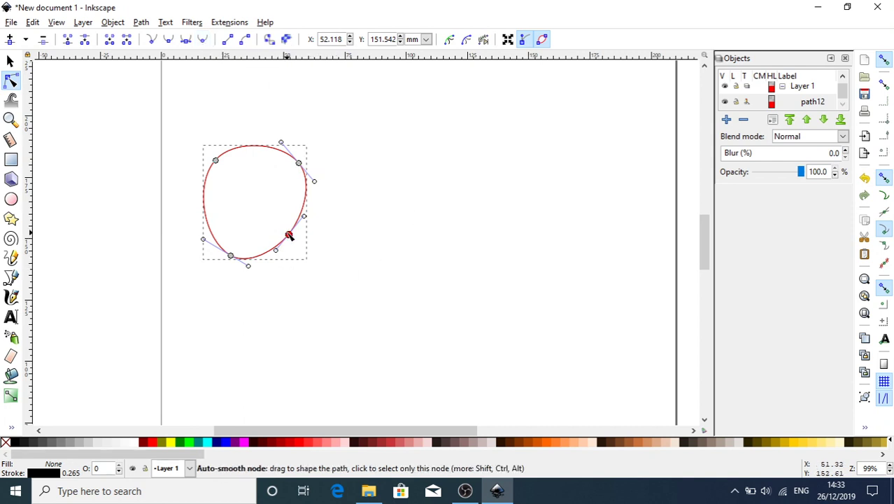
pyautogui.moveTo(289, 235); pyautogui.dragTo(308, 243)
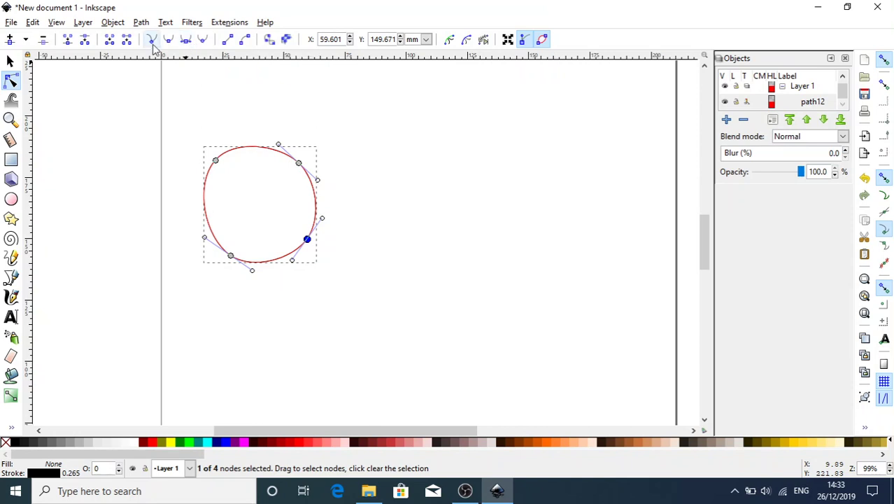
# Make the lower-right node smooth and the upper-right node symmetric
pyautogui.click(167, 42)
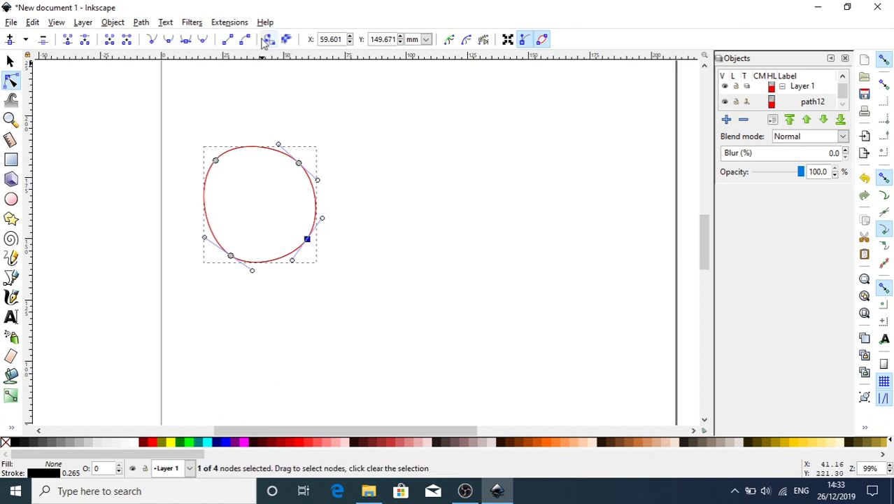
pyautogui.click(299, 164)
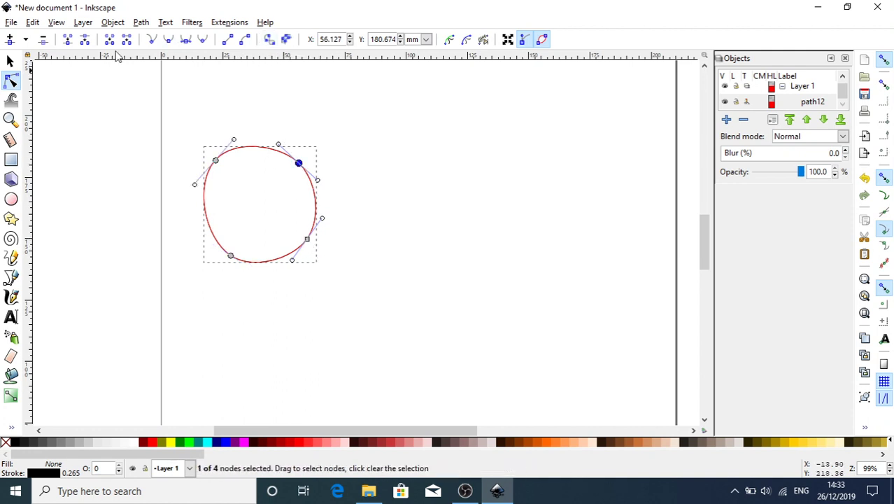
pyautogui.click(185, 41)
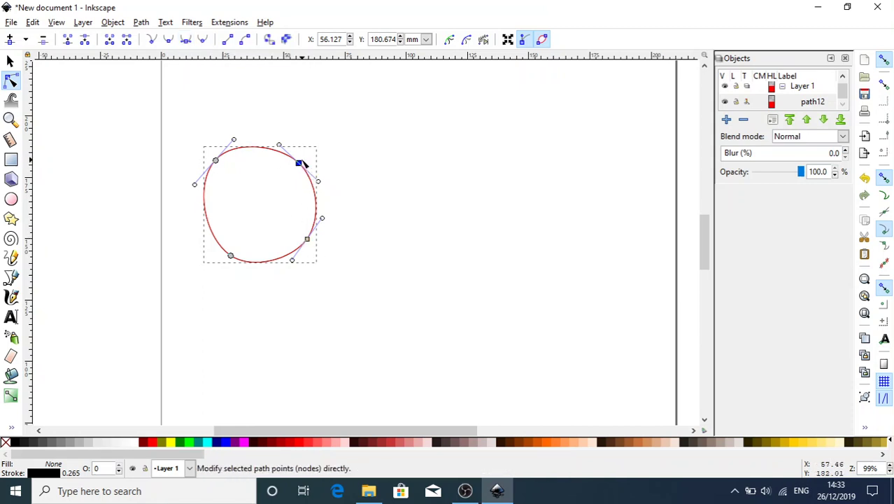
pyautogui.click(215, 161)
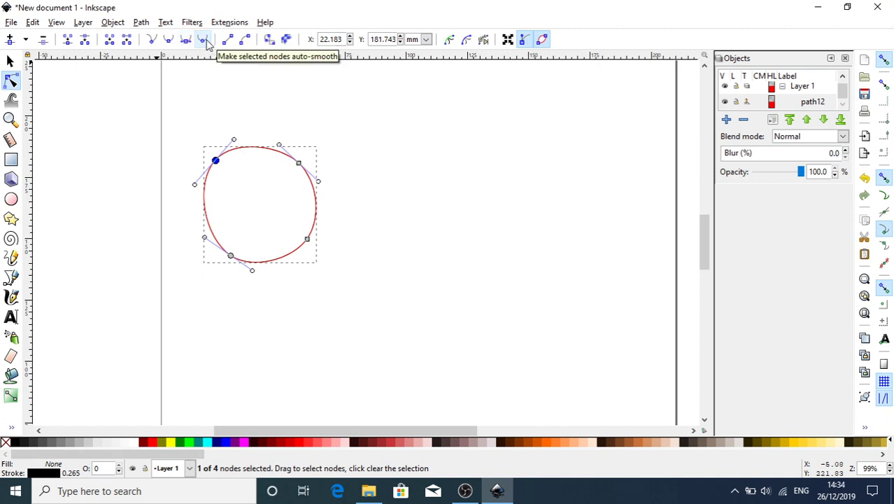
# Drag the top-left and top-right nodes to skew the circle's upper outline
pyautogui.click(230, 256)
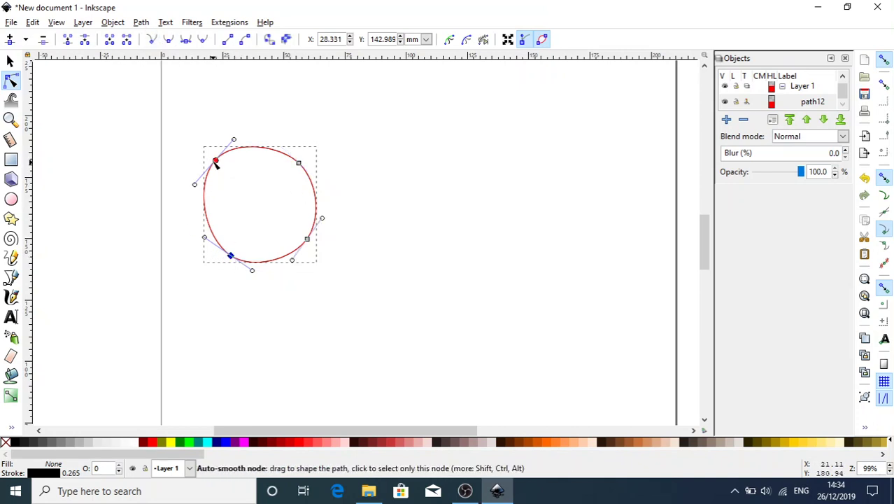
pyautogui.click(216, 162)
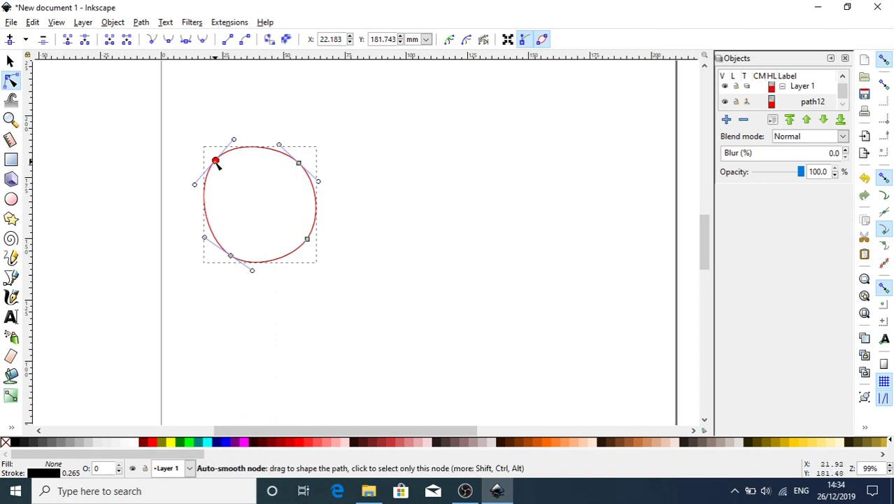
pyautogui.moveTo(216, 161)
pyautogui.mouseDown()
pyautogui.moveTo(183, 180)
pyautogui.moveTo(219, 163)
pyautogui.mouseUp()
pyautogui.moveTo(299, 166)
pyautogui.mouseDown()
pyautogui.moveTo(324, 171)
pyautogui.moveTo(316, 156)
pyautogui.moveTo(324, 171)
pyautogui.moveTo(301, 157)
pyautogui.mouseUp()
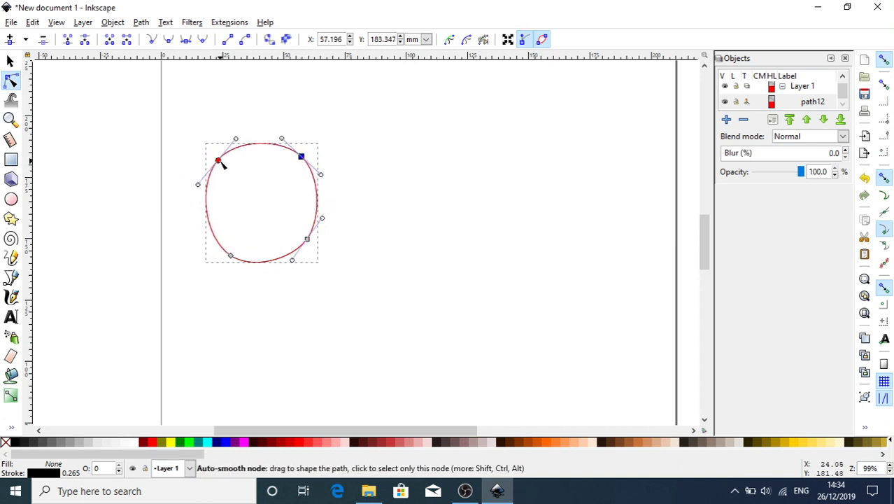
pyautogui.moveTo(218, 162)
pyautogui.mouseDown()
pyautogui.moveTo(187, 184)
pyautogui.moveTo(229, 150)
pyautogui.moveTo(183, 236)
pyautogui.moveTo(219, 156)
pyautogui.moveTo(205, 174)
pyautogui.mouseUp()
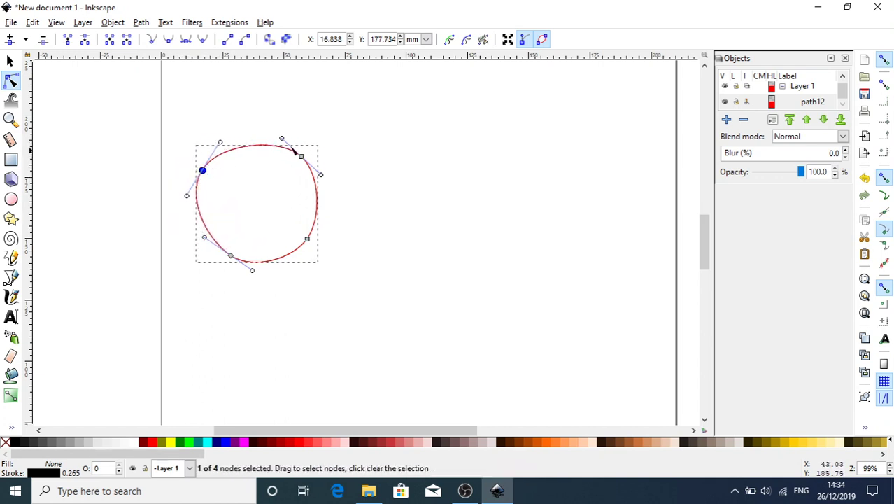
pyautogui.moveTo(302, 156); pyautogui.dragTo(282, 142)
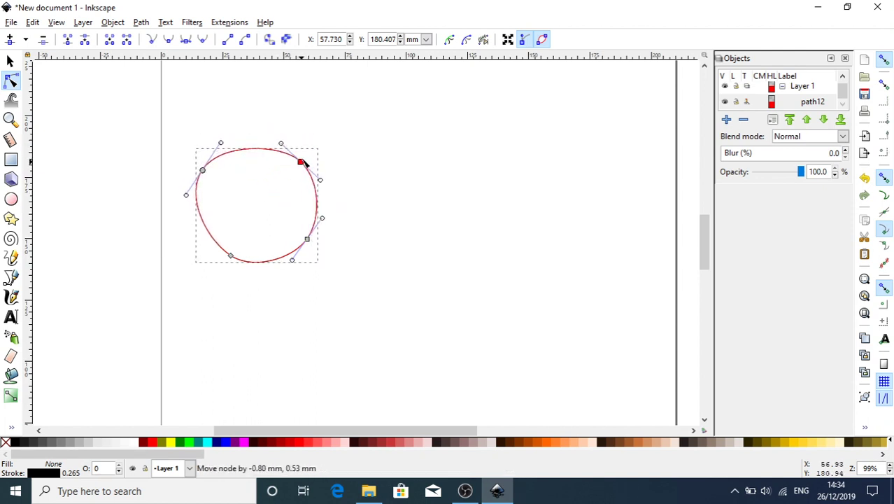
# Settle the top-right node and pull a curve handle up into a pointed top
pyautogui.moveTo(301, 162); pyautogui.dragTo(315, 174)
pyautogui.moveTo(363, 204)
pyautogui.mouseDown()
pyautogui.moveTo(394, 222)
pyautogui.moveTo(328, 182)
pyautogui.moveTo(379, 225)
pyautogui.moveTo(313, 190)
pyautogui.moveTo(359, 214)
pyautogui.mouseUp()
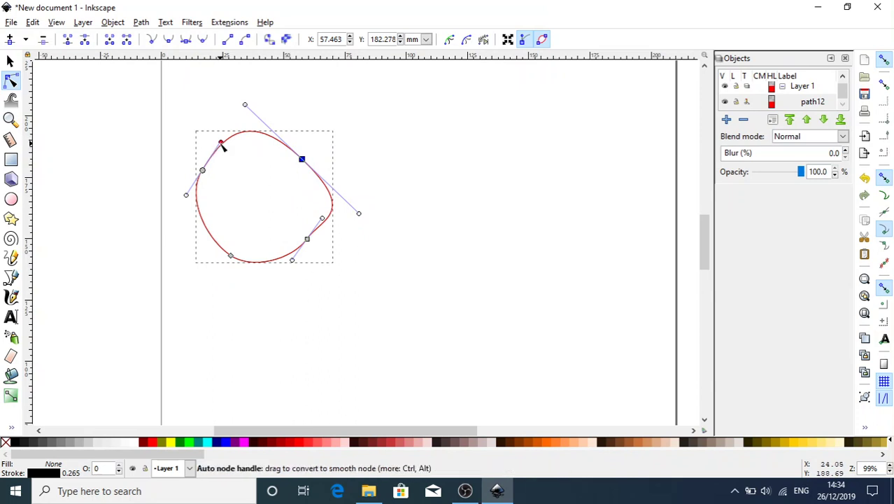
pyautogui.moveTo(221, 142); pyautogui.dragTo(283, 75)
# Round off the pointed top, widen the left bulge, and pull the bottom node down
pyautogui.click(202, 171)
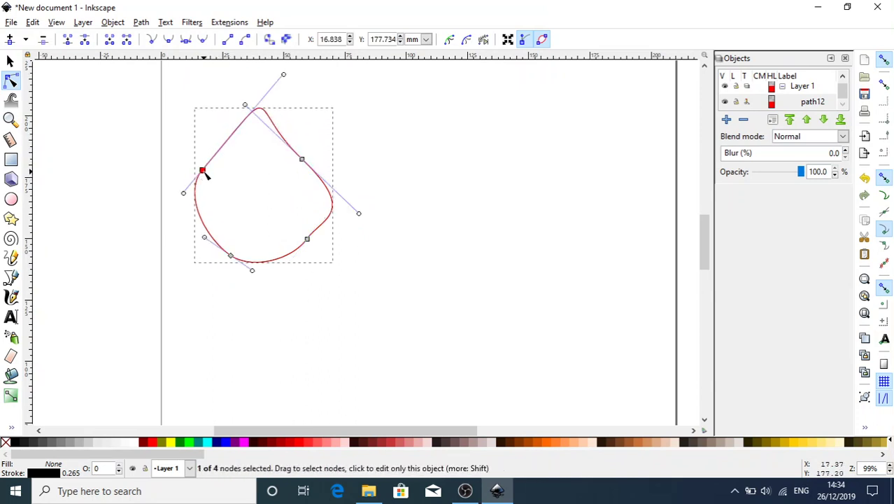
pyautogui.moveTo(284, 75); pyautogui.dragTo(218, 153)
pyautogui.moveTo(184, 193); pyautogui.dragTo(114, 241)
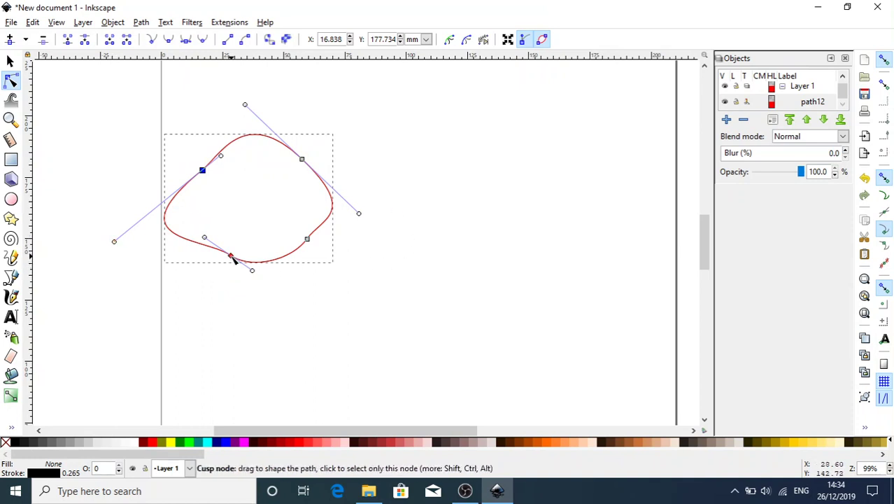
pyautogui.moveTo(234, 258); pyautogui.dragTo(354, 361)
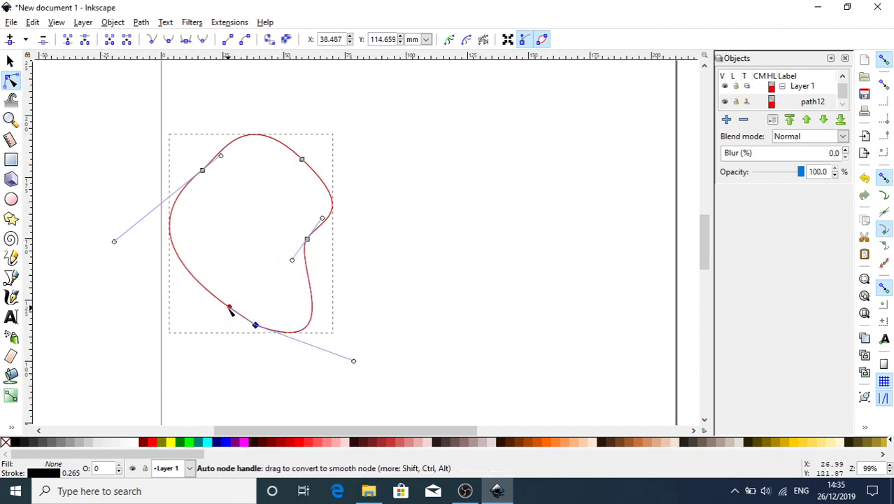
# Reshape the left and bottom node handles into a bean form with a right-side dip
pyautogui.moveTo(228, 306); pyautogui.dragTo(205, 374)
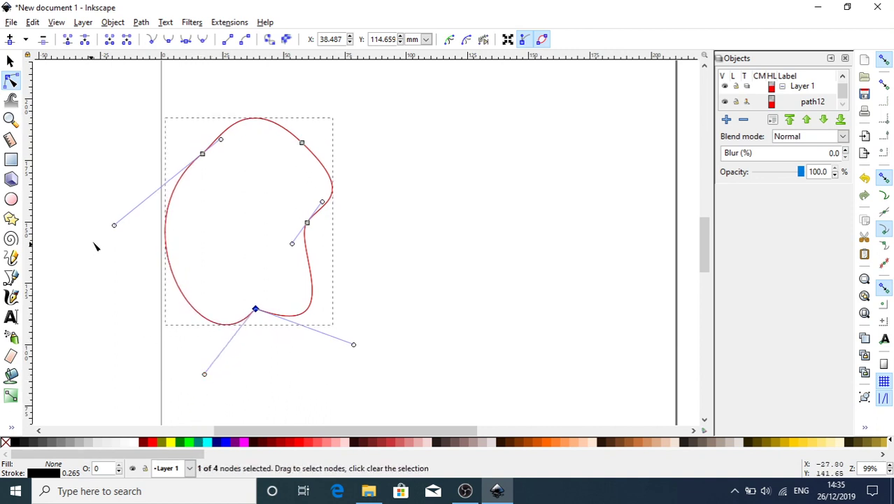
pyautogui.moveTo(114, 228)
pyautogui.mouseDown()
pyautogui.moveTo(256, 229)
pyautogui.moveTo(235, 241)
pyautogui.moveTo(38, 221)
pyautogui.moveTo(102, 234)
pyautogui.mouseUp()
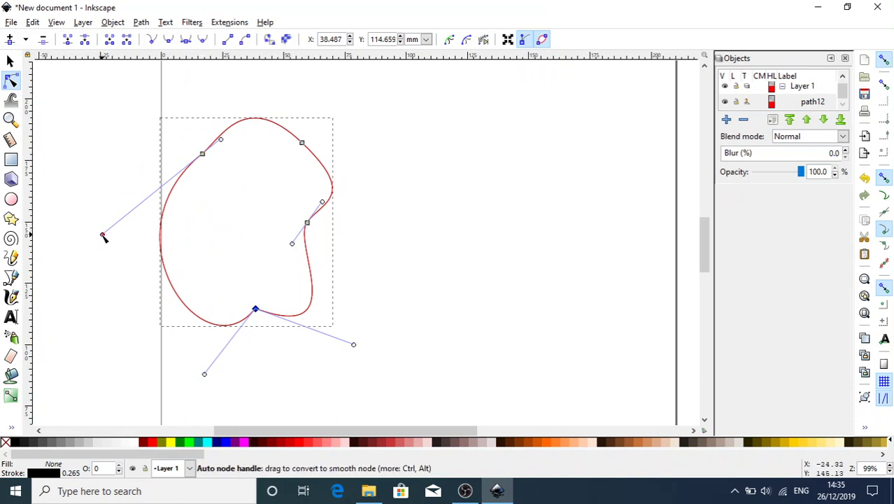
pyautogui.moveTo(102, 234); pyautogui.dragTo(271, 209)
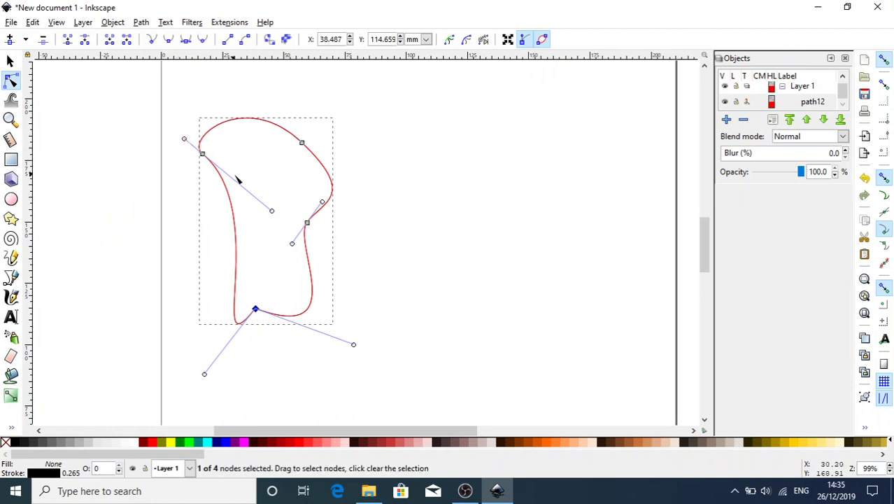
pyautogui.moveTo(273, 213); pyautogui.dragTo(99, 204)
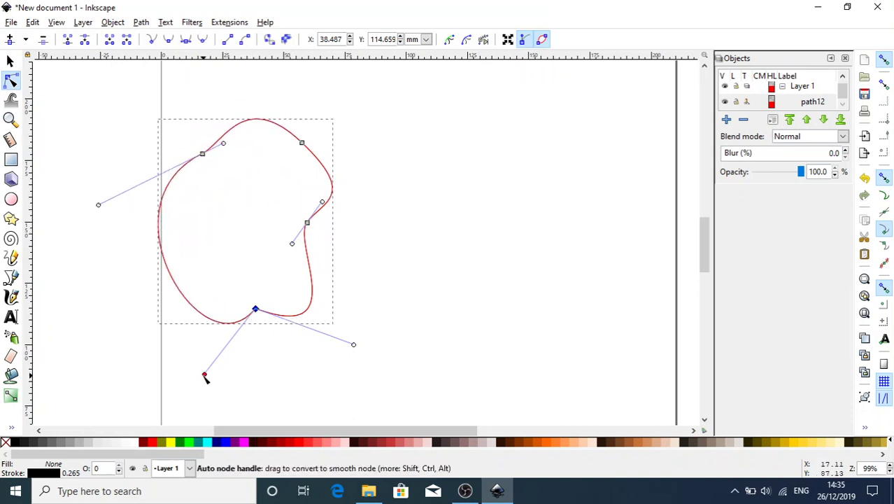
pyautogui.moveTo(205, 379); pyautogui.dragTo(179, 390)
pyautogui.moveTo(354, 346); pyautogui.dragTo(419, 209)
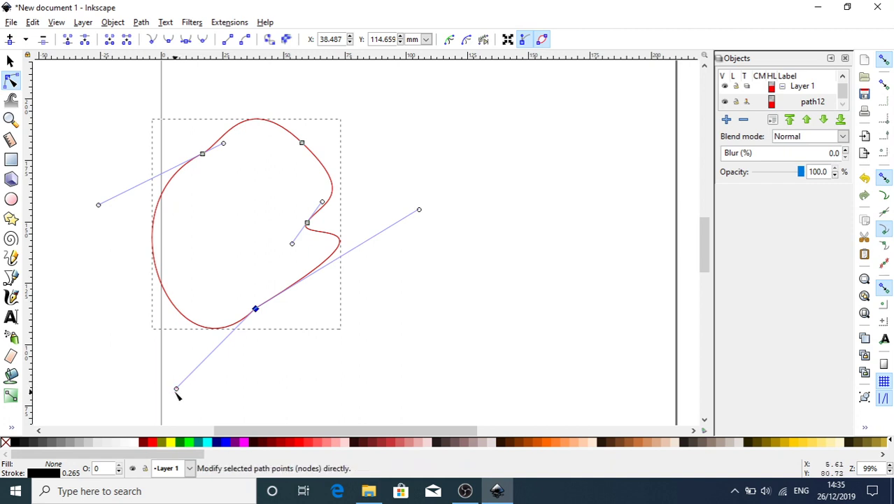
# Delete the lower nodes from the path until only a straight line remains
pyautogui.click(176, 395)
pyautogui.click(256, 308)
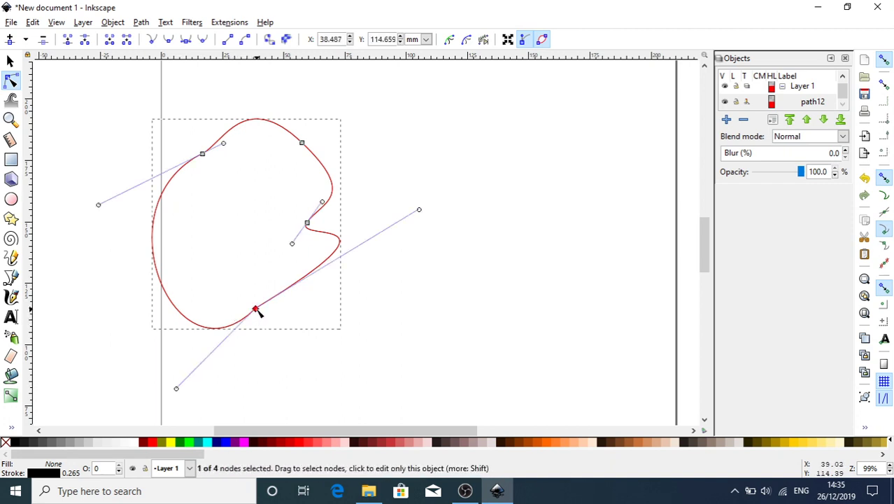
pyautogui.press('Delete')
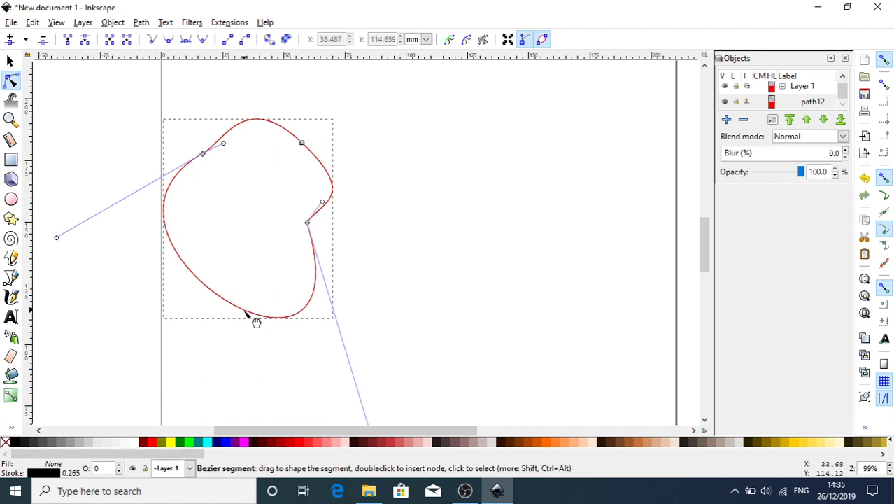
pyautogui.click(255, 314)
pyautogui.press('Delete')
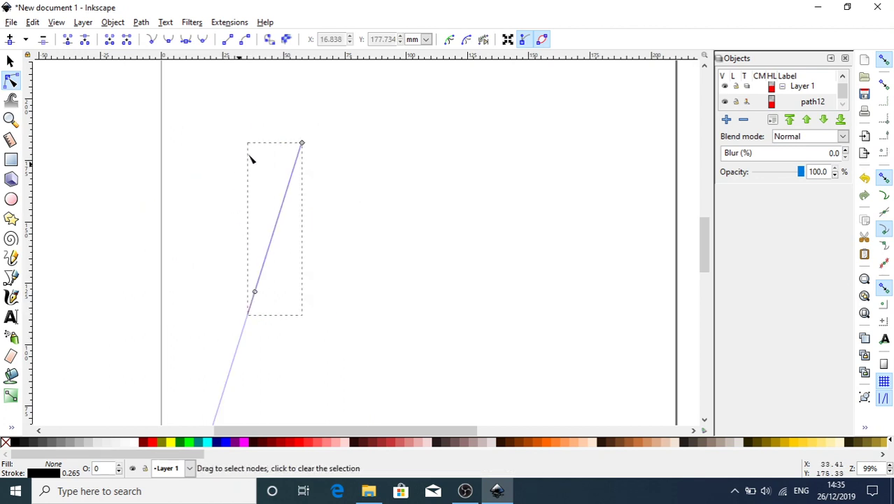
# Select the remaining straight line with the Selector tool and delete it
pyautogui.click(192, 116)
pyautogui.click(10, 61)
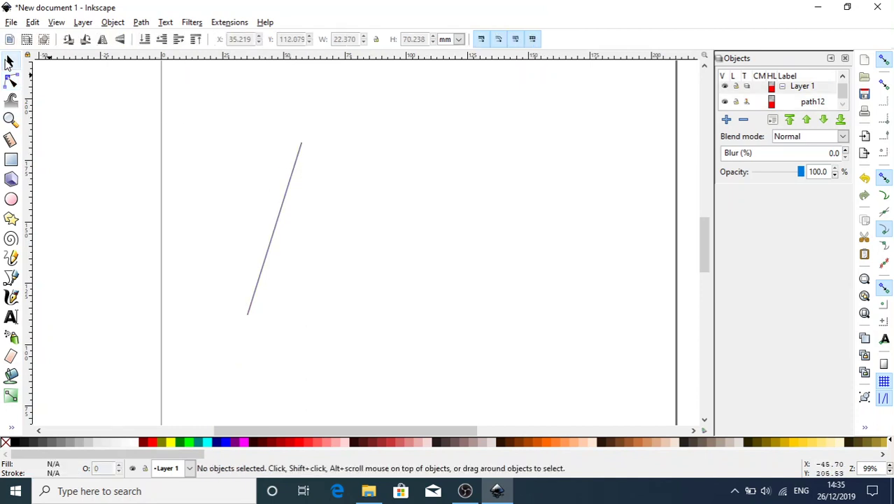
pyautogui.moveTo(230, 131); pyautogui.dragTo(381, 380)
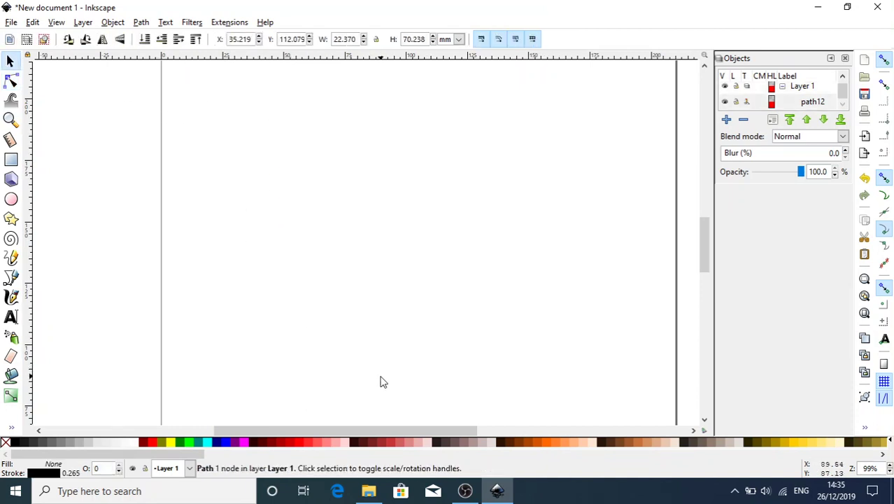
pyautogui.press('Delete')
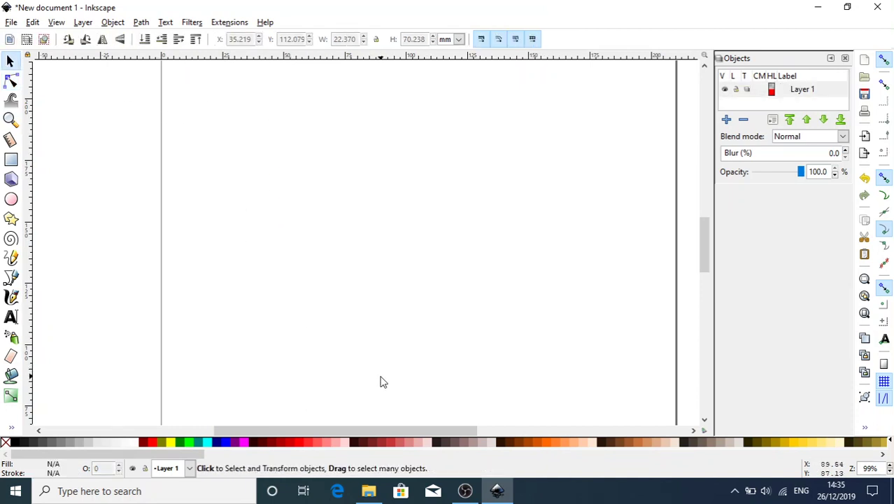
# Draw a three-point peaked straight-line path with the Pen tool, then delete it
pyautogui.click(12, 278)
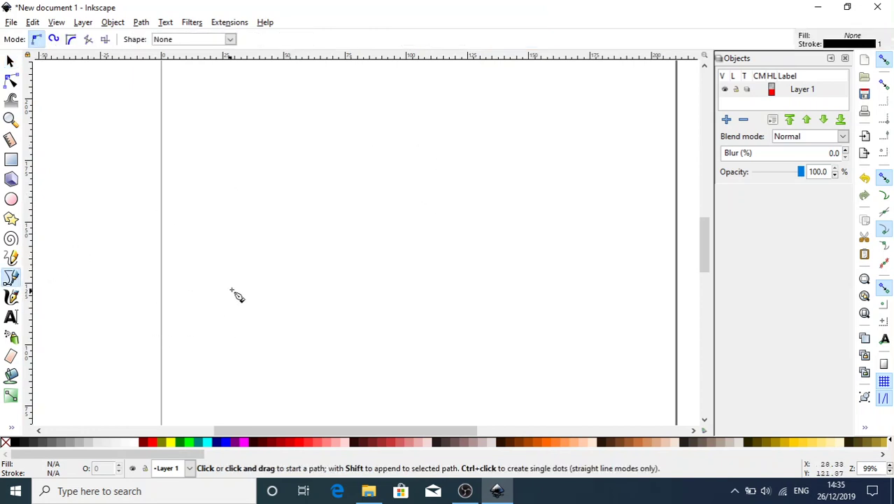
pyautogui.click(214, 318)
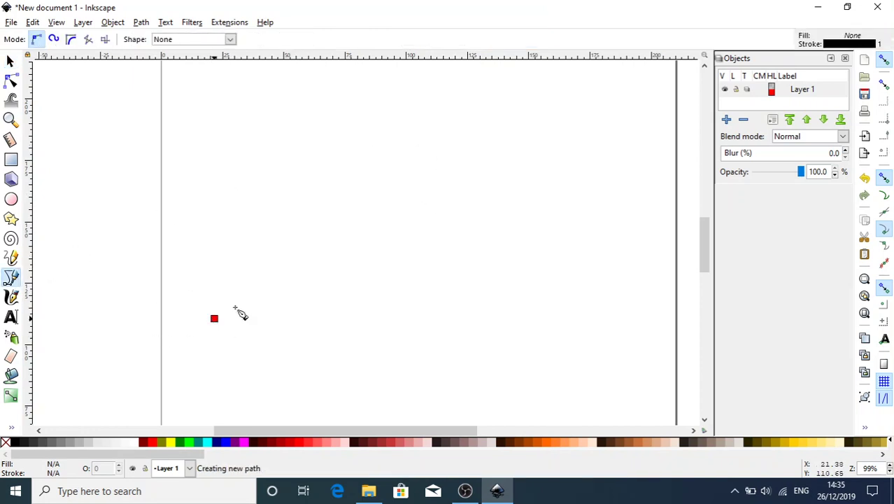
pyautogui.click(320, 163)
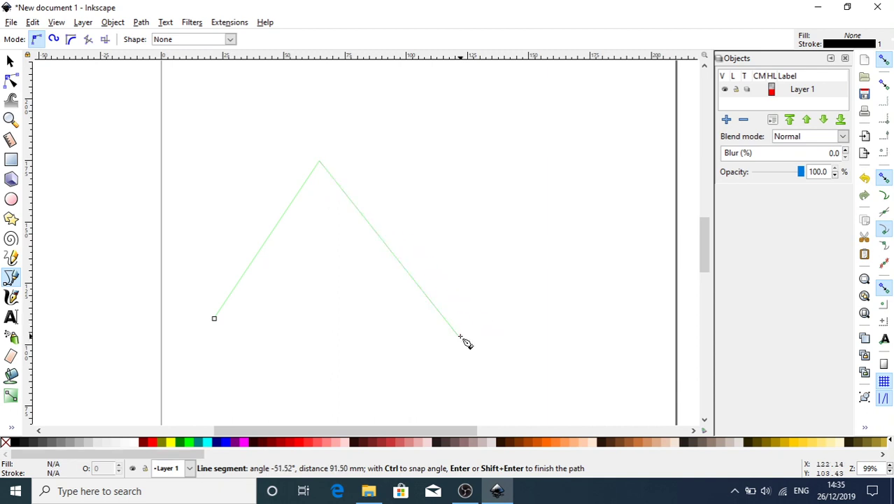
pyautogui.click(461, 337)
pyautogui.rightClick(486, 358)
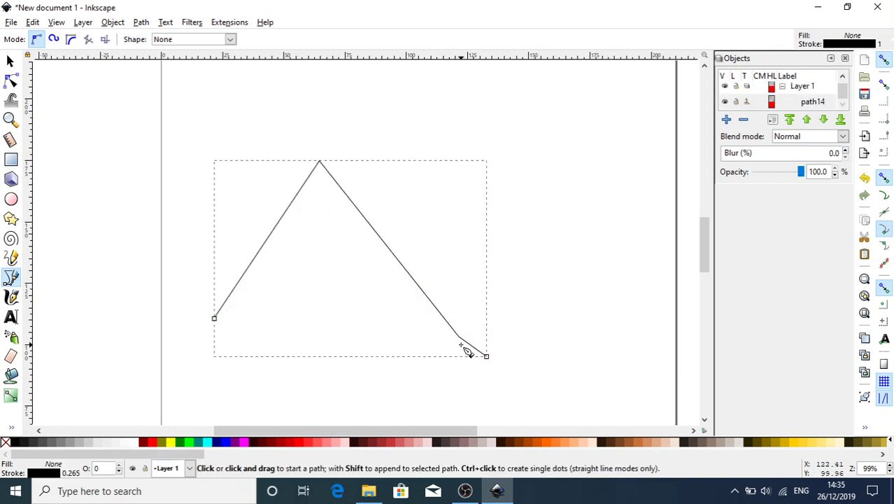
pyautogui.press('Escape')
pyautogui.press('Delete')
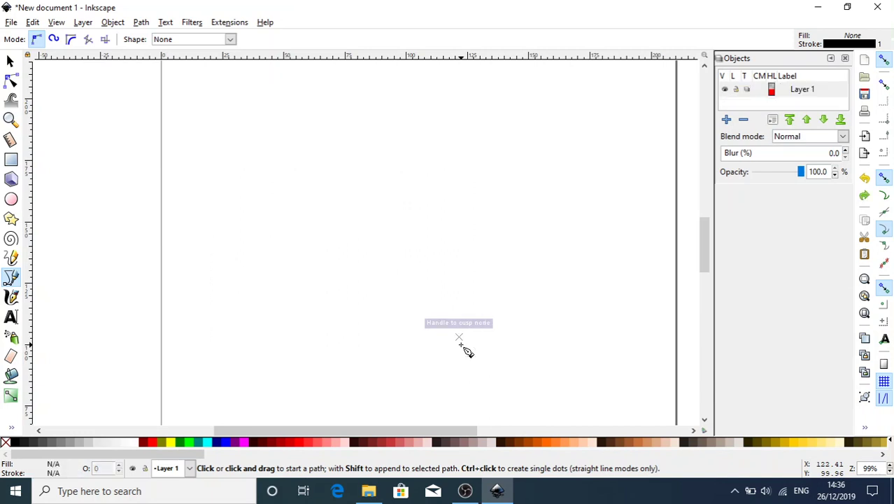
# Redraw the upside-down V path through three points, finishing at the lower right
pyautogui.click(229, 331)
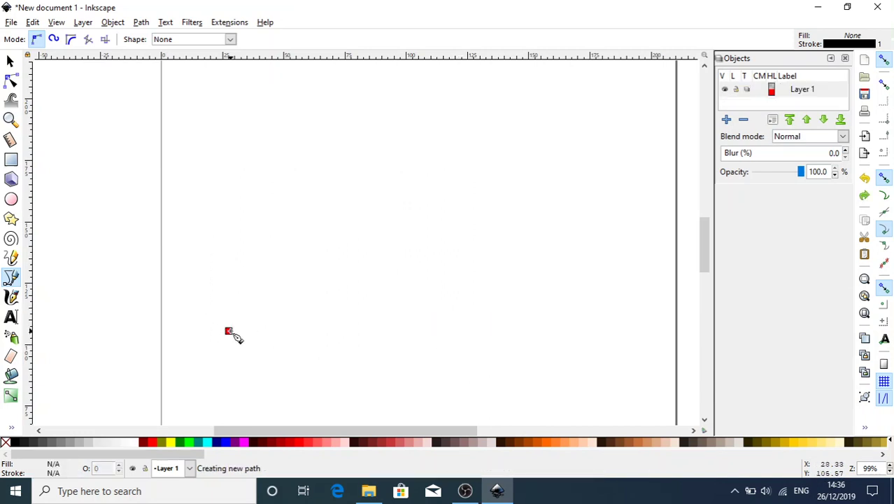
pyautogui.click(310, 157)
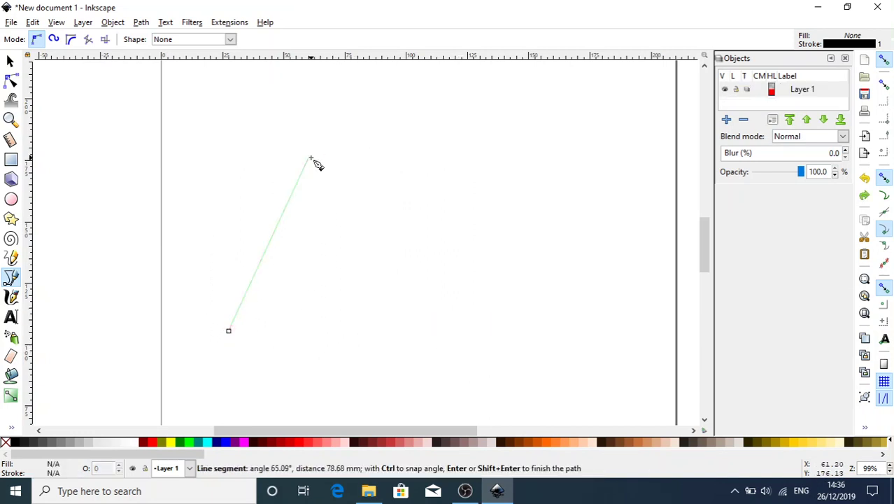
pyautogui.doubleClick(412, 334)
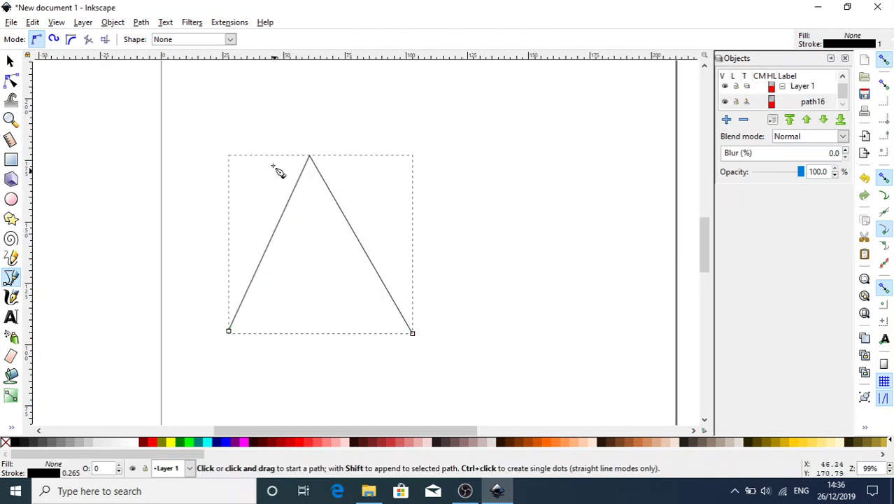
# Select the triangle's top node with the Node tool and turn on Show Bezier handles
pyautogui.click(11, 81)
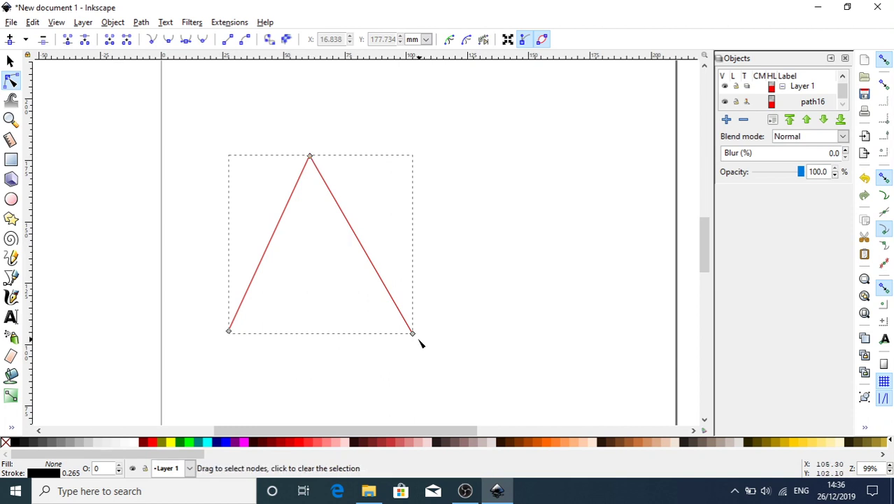
pyautogui.click(310, 157)
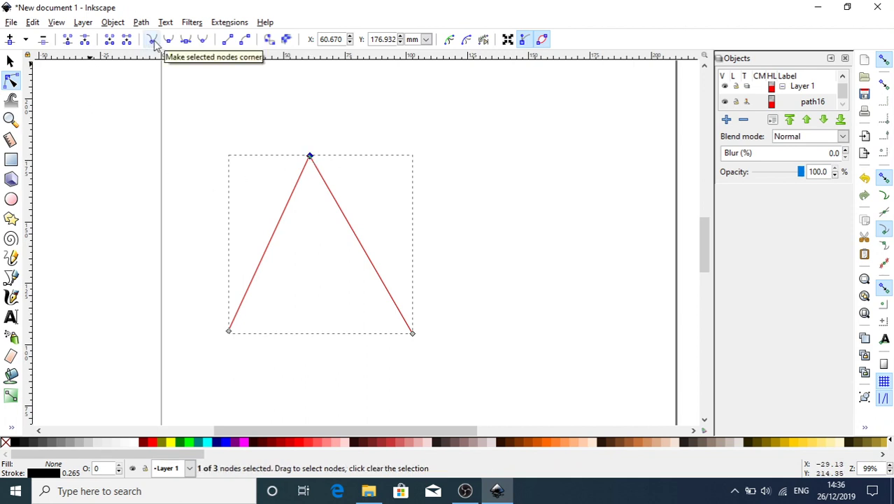
pyautogui.click(543, 42)
pyautogui.click(543, 42)
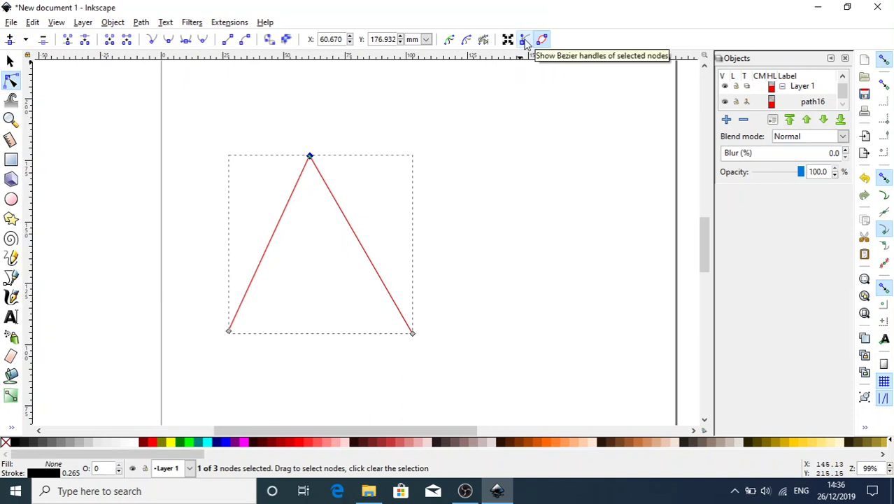
pyautogui.click(525, 40)
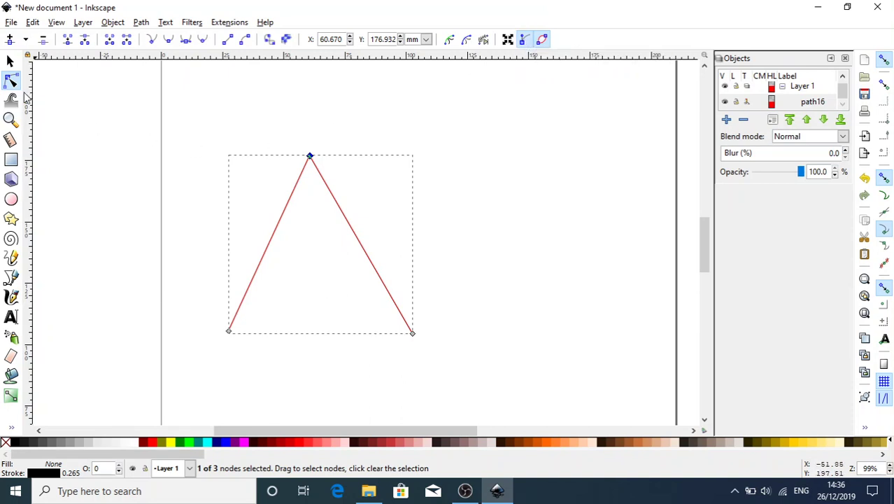
# Make the peak node smooth and stretch its left and right handles outward into a wide arch
pyautogui.click(169, 41)
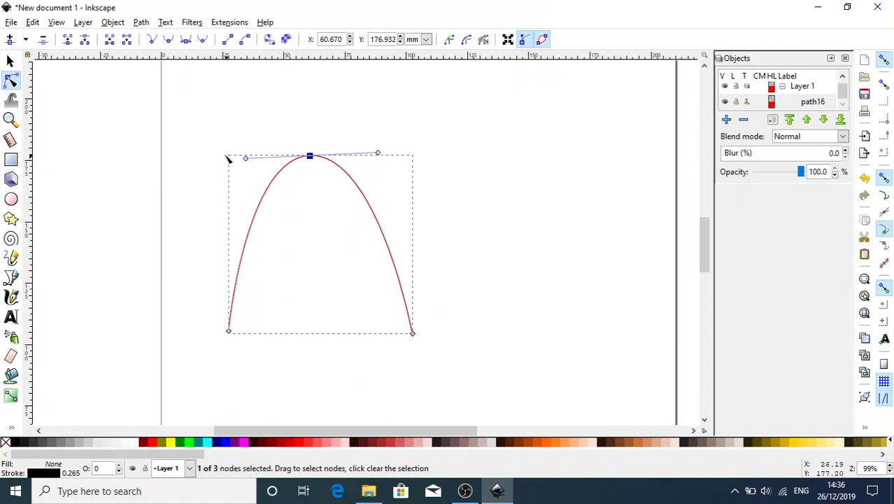
pyautogui.moveTo(245, 158); pyautogui.dragTo(136, 151)
pyautogui.moveTo(379, 158); pyautogui.dragTo(600, 178)
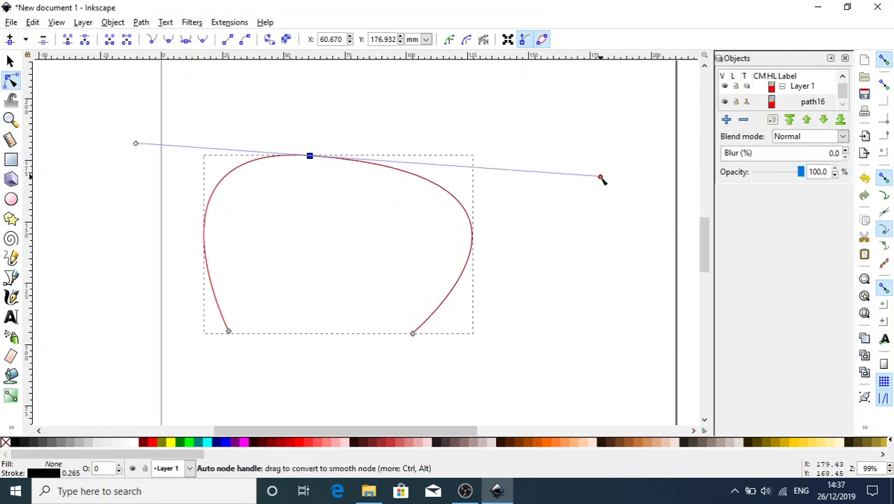
# Try symmetric mode (Shift+Y) on the top node and drag its handles to reshape the arch
pyautogui.click(185, 40)
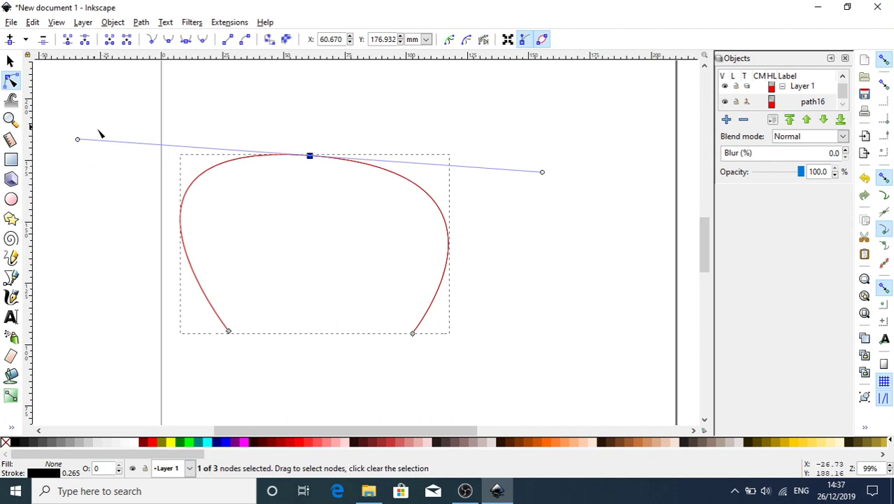
pyautogui.moveTo(78, 141); pyautogui.dragTo(147, 184)
pyautogui.hotkey('shift', 'y')
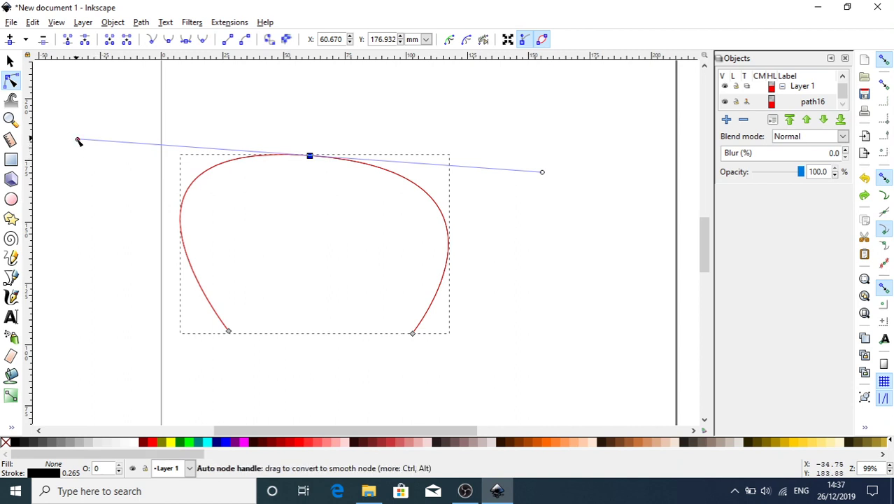
pyautogui.moveTo(78, 142); pyautogui.dragTo(303, 158)
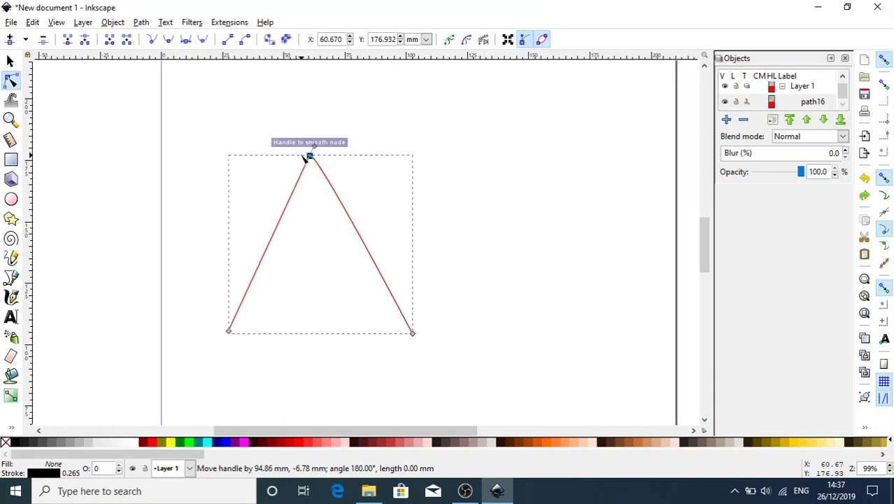
pyautogui.moveTo(305, 157); pyautogui.dragTo(111, 169)
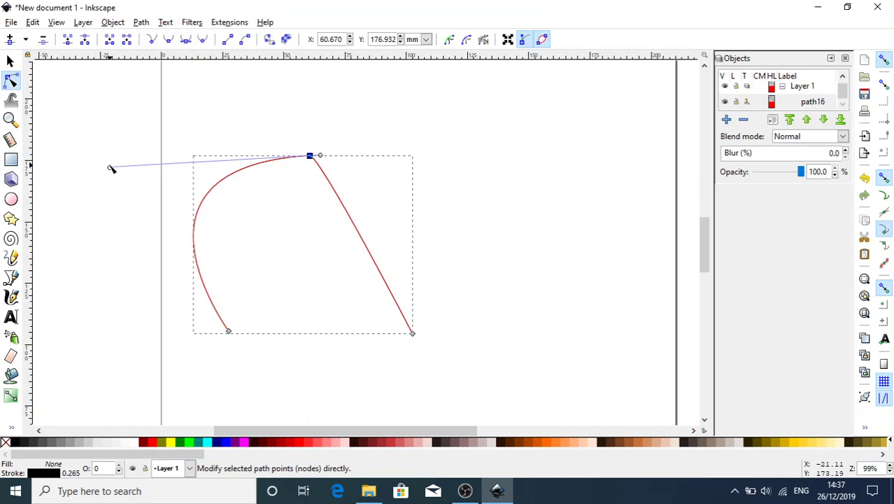
# Reselect the top node, make it symmetric, and tilt its handles into a tall rounded arch
pyautogui.click(310, 157)
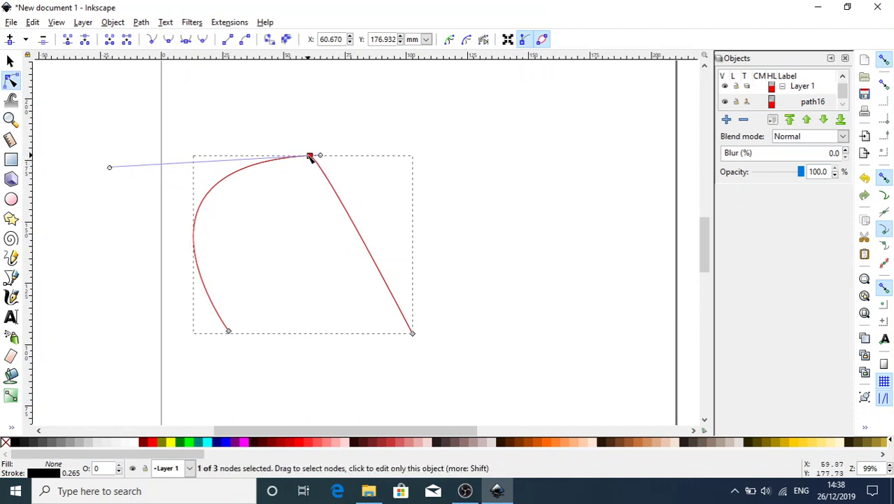
pyautogui.click(186, 40)
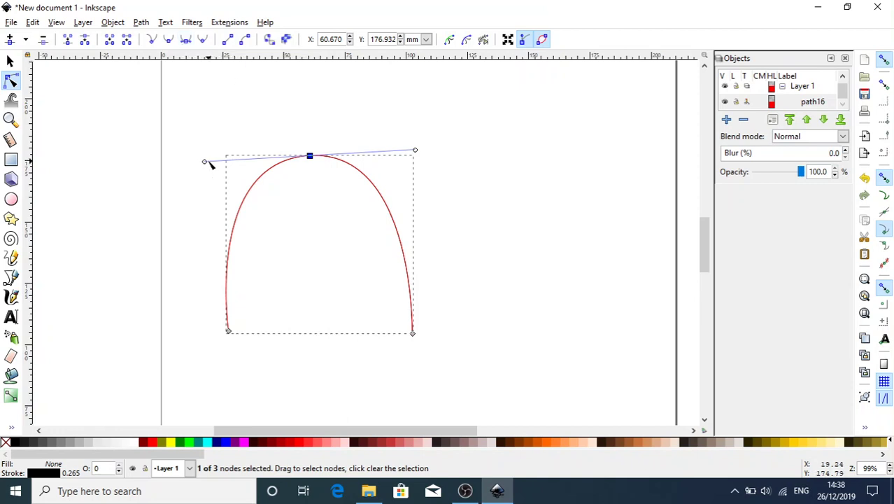
pyautogui.moveTo(204, 161); pyautogui.dragTo(129, 145)
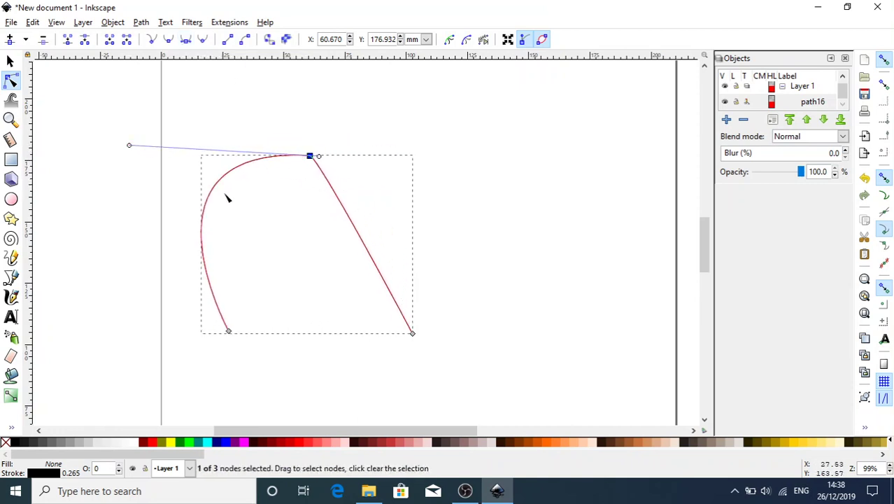
pyautogui.moveTo(204, 309); pyautogui.dragTo(205, 308)
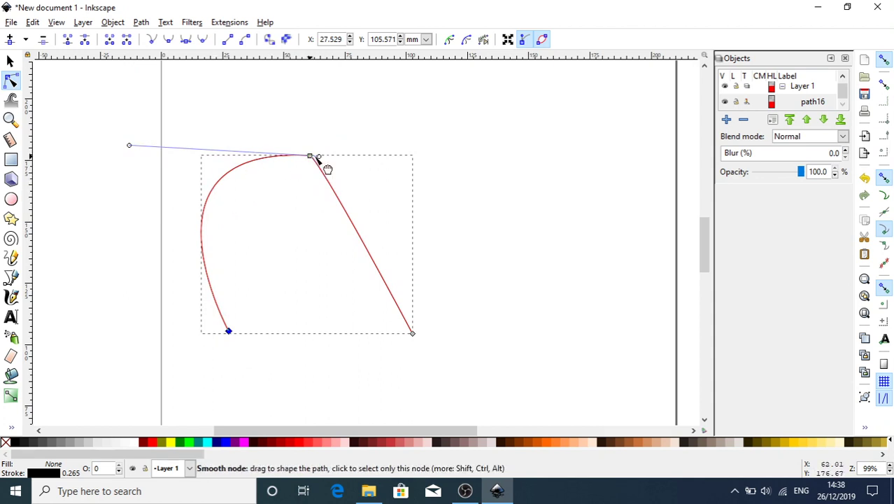
pyautogui.moveTo(321, 154); pyautogui.dragTo(403, 92)
pyautogui.click(389, 126)
pyautogui.click(312, 155)
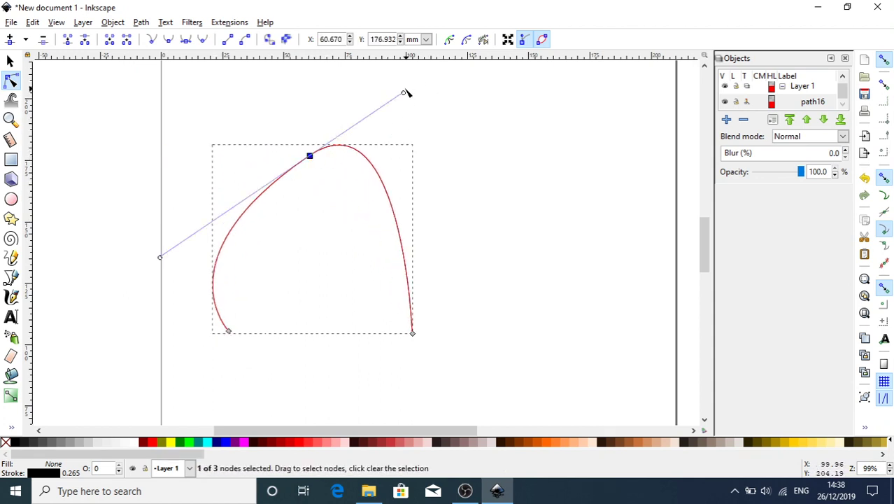
pyautogui.click(186, 39)
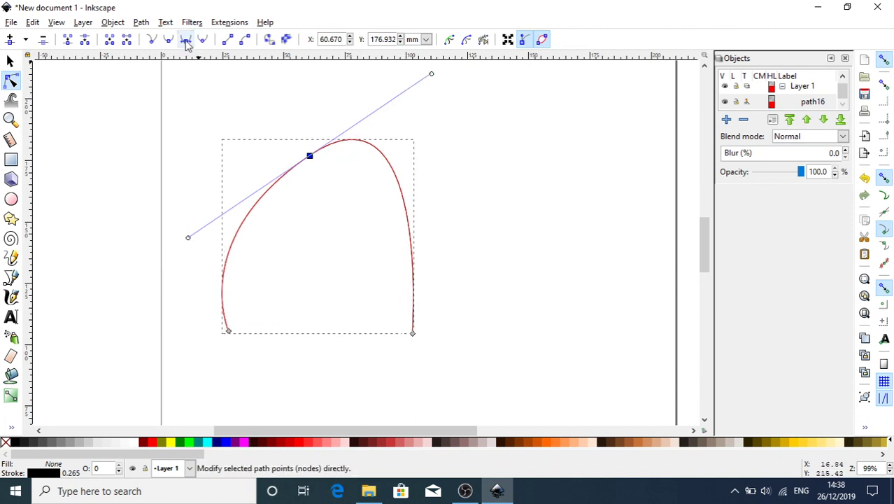
pyautogui.moveTo(432, 74); pyautogui.dragTo(463, 151)
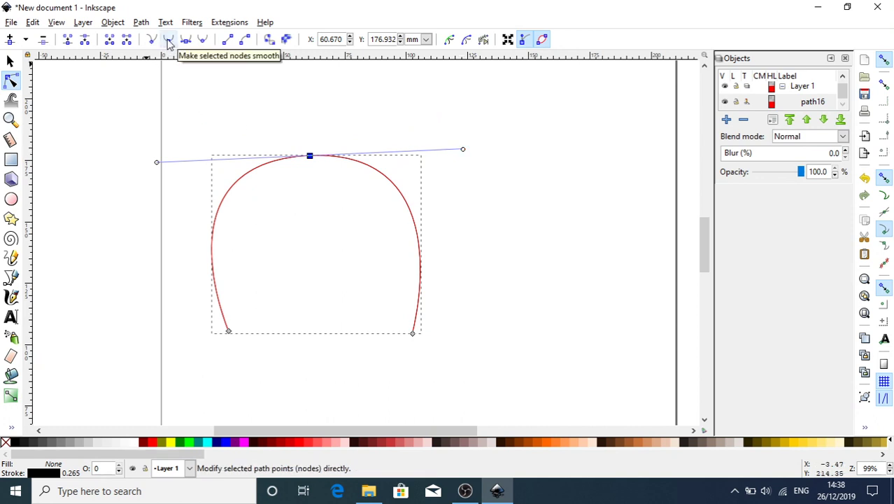
# Drag the top node's left and right handles until both lie level, forming an even tall arch
pyautogui.moveTo(157, 162); pyautogui.dragTo(221, 154)
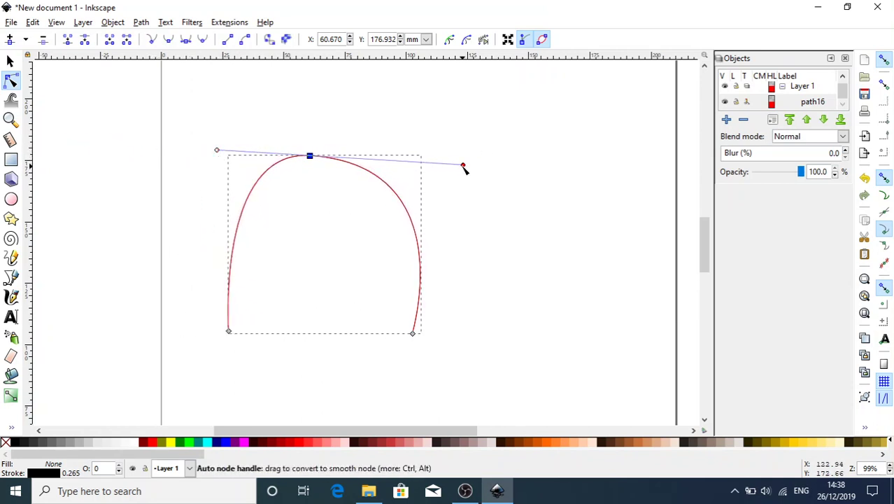
pyautogui.moveTo(464, 168); pyautogui.dragTo(413, 323)
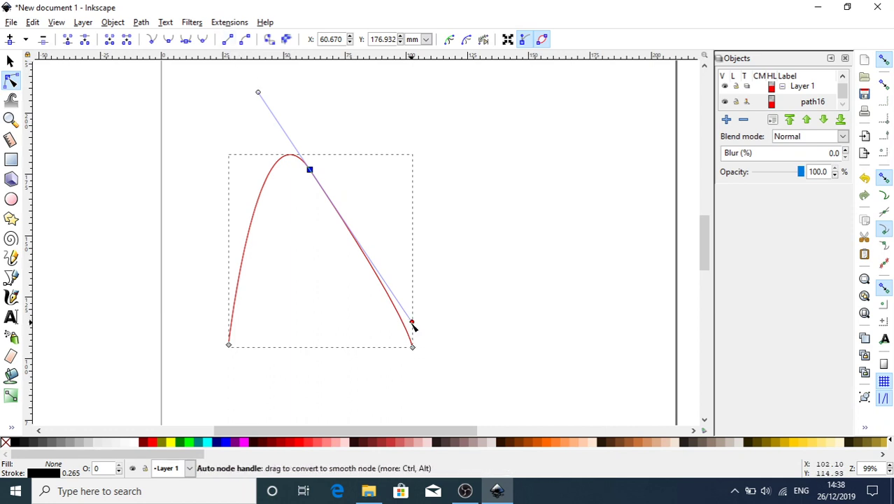
pyautogui.moveTo(412, 322); pyautogui.dragTo(443, 200)
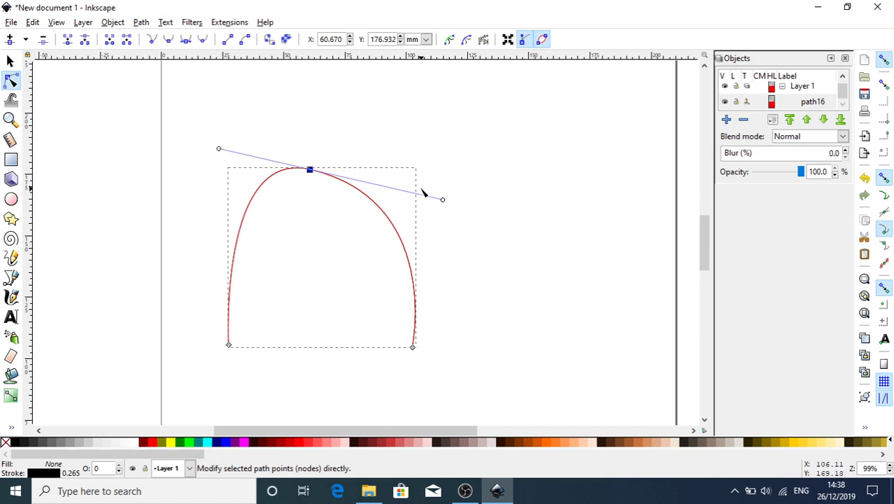
pyautogui.moveTo(444, 202); pyautogui.dragTo(443, 171)
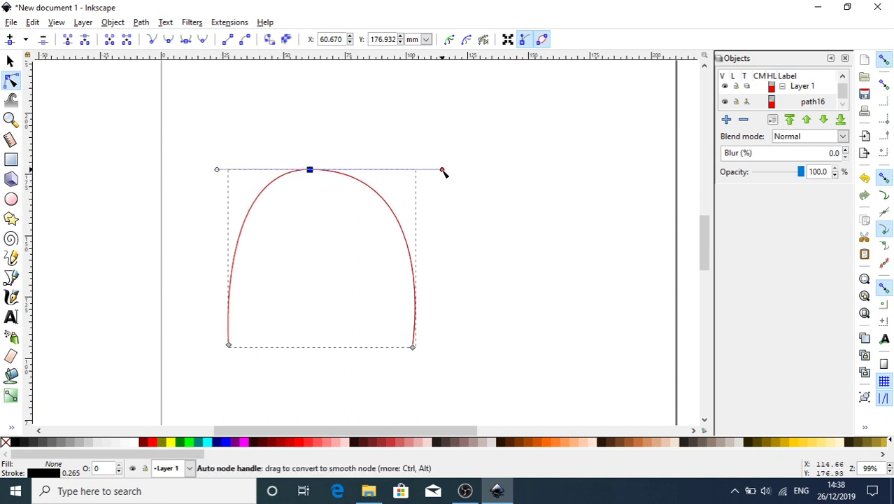
# Make the top node auto-smooth and lengthen its left and right handles to widen the arch
pyautogui.click(202, 40)
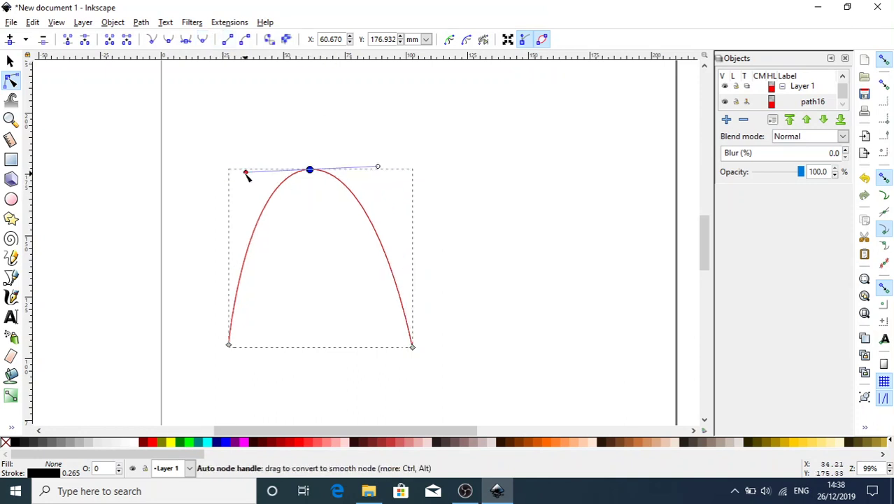
pyautogui.moveTo(246, 173); pyautogui.dragTo(235, 153)
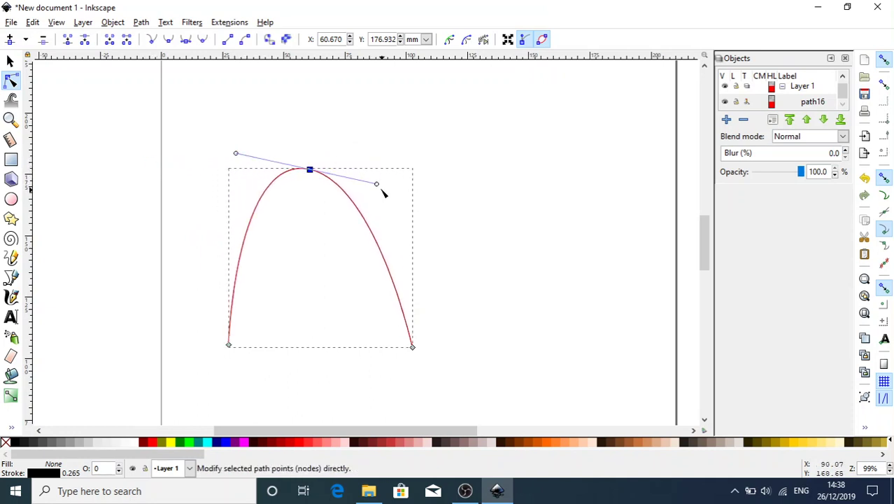
pyautogui.moveTo(378, 185)
pyautogui.mouseDown()
pyautogui.moveTo(467, 197)
pyautogui.moveTo(388, 174)
pyautogui.mouseUp()
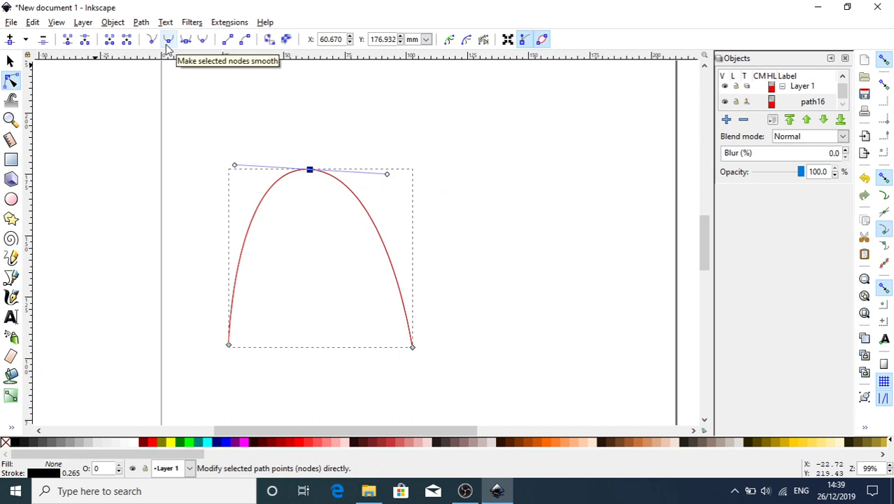
pyautogui.moveTo(236, 168); pyautogui.dragTo(159, 185)
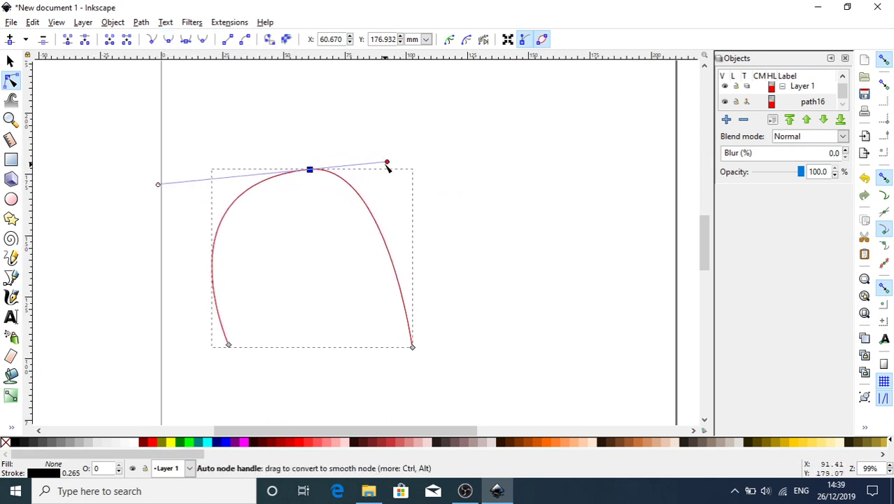
pyautogui.moveTo(388, 163); pyautogui.dragTo(441, 162)
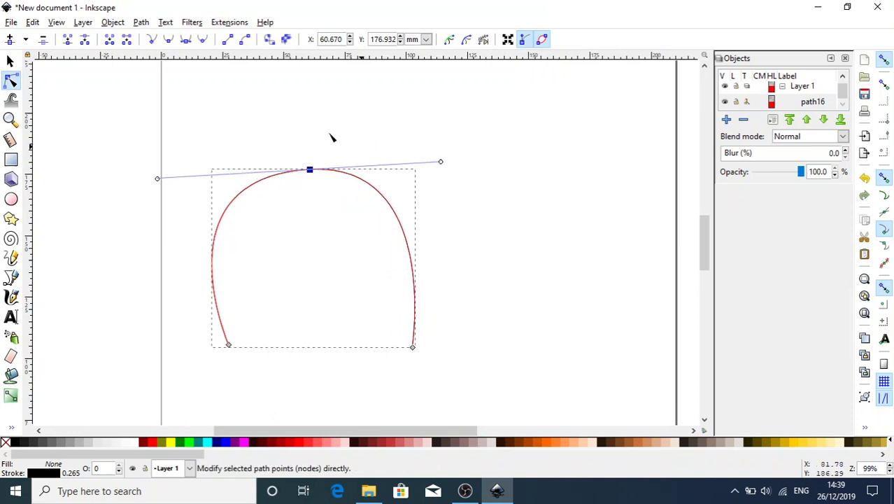
# Set the top node auto-smooth, then symmetric, and tilt the peak toward the left
pyautogui.click(203, 40)
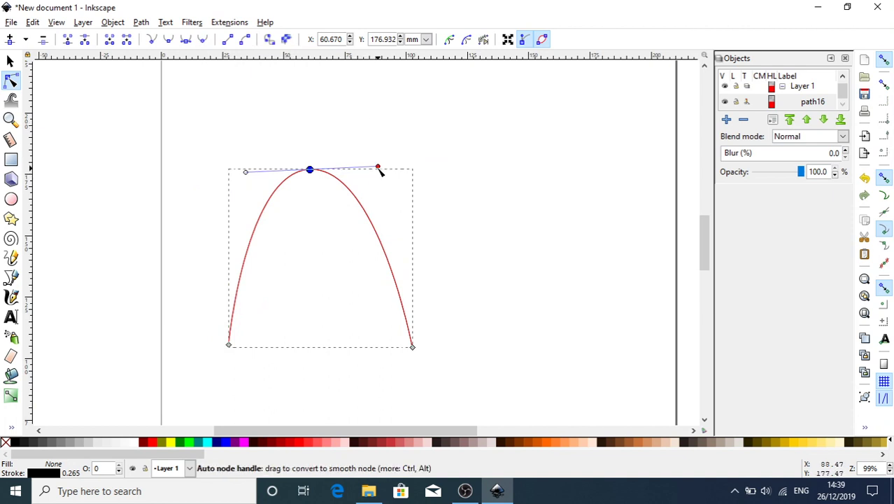
pyautogui.moveTo(379, 169); pyautogui.dragTo(392, 156)
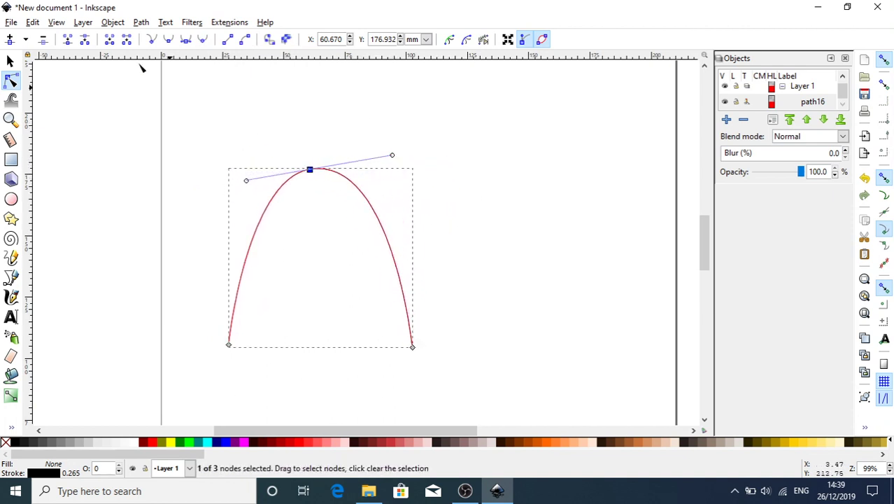
pyautogui.click(185, 41)
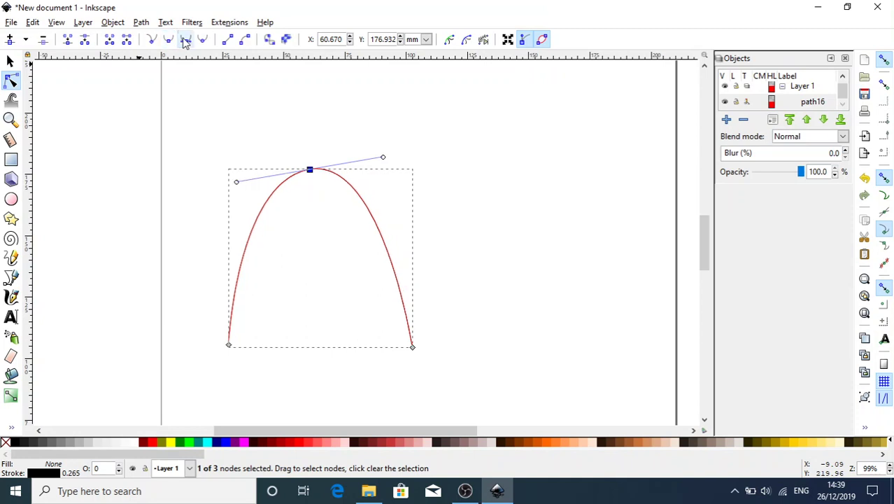
pyautogui.moveTo(237, 183)
pyautogui.mouseDown()
pyautogui.moveTo(234, 114)
pyautogui.moveTo(229, 169)
pyautogui.mouseUp()
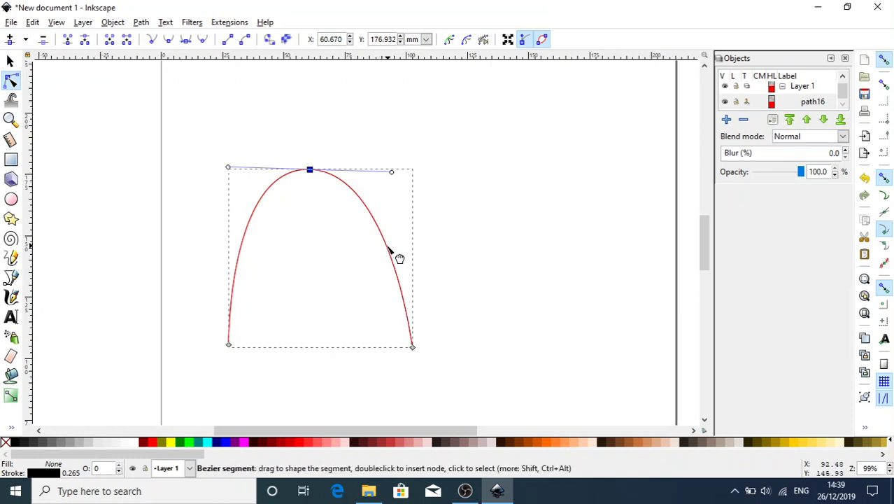
# Drag the arch's right, left and right sides outward so Path16 widens into a broad rounded dome
pyautogui.moveTo(389, 249); pyautogui.dragTo(406, 257)
pyautogui.moveTo(225, 257); pyautogui.dragTo(154, 269)
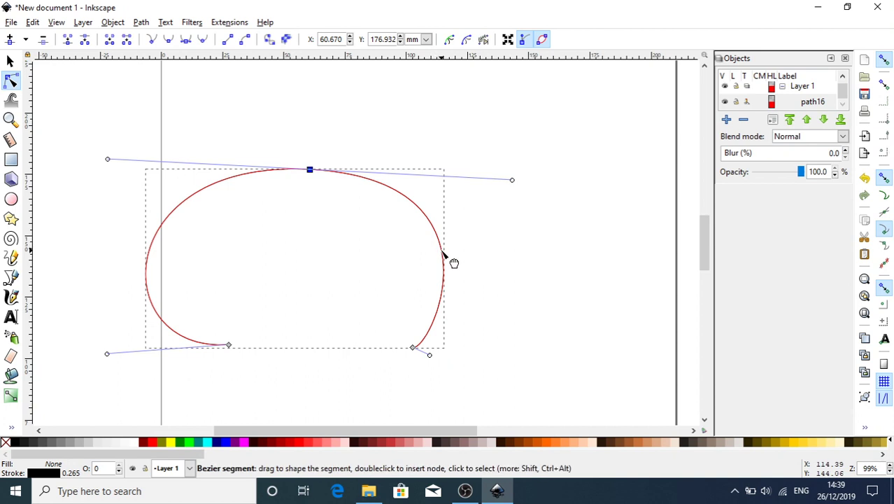
pyautogui.moveTo(444, 256)
pyautogui.mouseDown()
pyautogui.moveTo(550, 255)
pyautogui.moveTo(379, 253)
pyautogui.moveTo(511, 267)
pyautogui.moveTo(435, 259)
pyautogui.mouseUp()
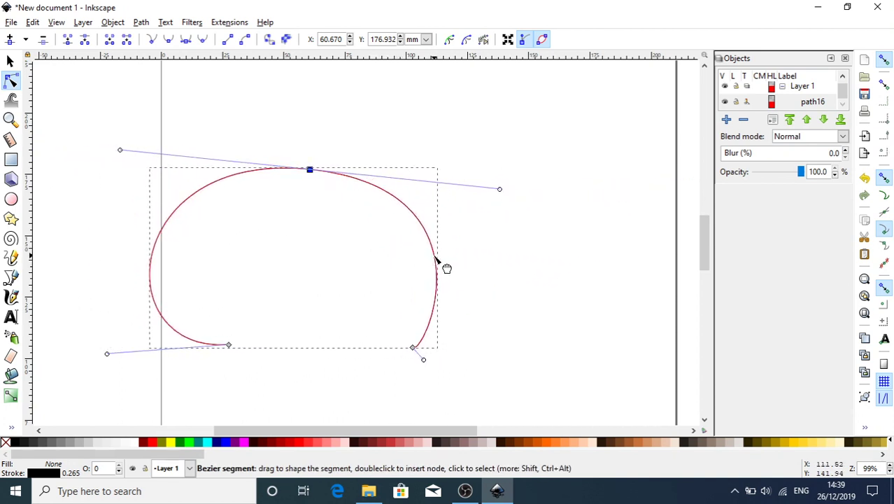
# Make the top node auto-smooth, then drag the curve's sides into a narrower, lopsided loop
pyautogui.click(202, 40)
pyautogui.moveTo(387, 251); pyautogui.dragTo(481, 196)
pyautogui.moveTo(215, 248); pyautogui.dragTo(214, 217)
pyautogui.moveTo(447, 260); pyautogui.dragTo(502, 189)
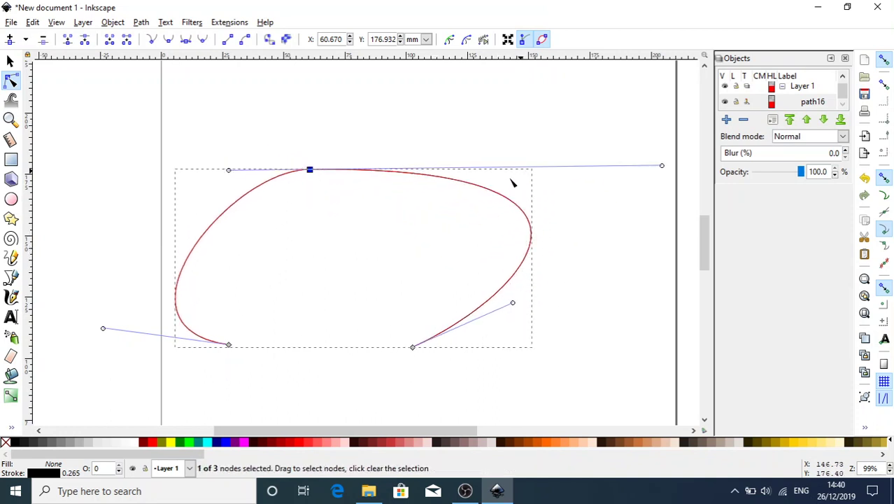
pyautogui.moveTo(191, 244); pyautogui.dragTo(177, 228)
pyautogui.moveTo(405, 186); pyautogui.dragTo(443, 109)
pyautogui.moveTo(562, 144); pyautogui.dragTo(402, 237)
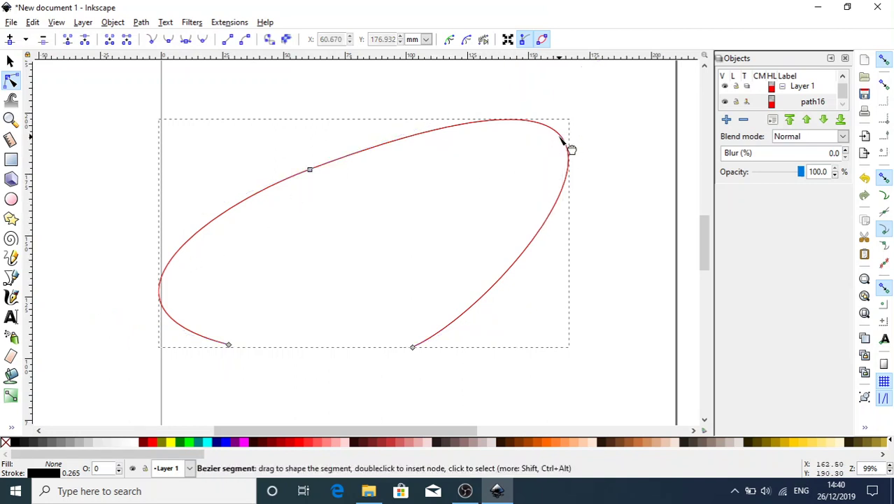
pyautogui.moveTo(570, 146); pyautogui.dragTo(378, 223)
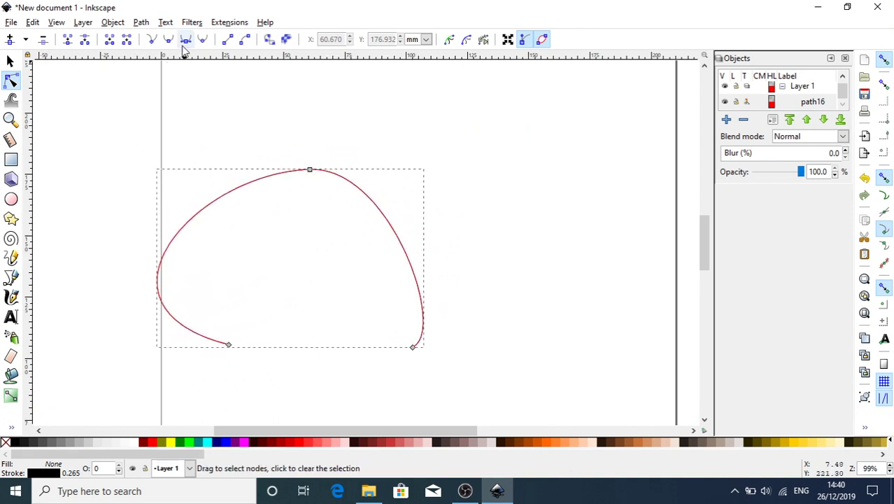
# Move the top node and both curves so the path bends into a right-bowing crescent, selecting the right curve's end nodes
pyautogui.click(310, 169)
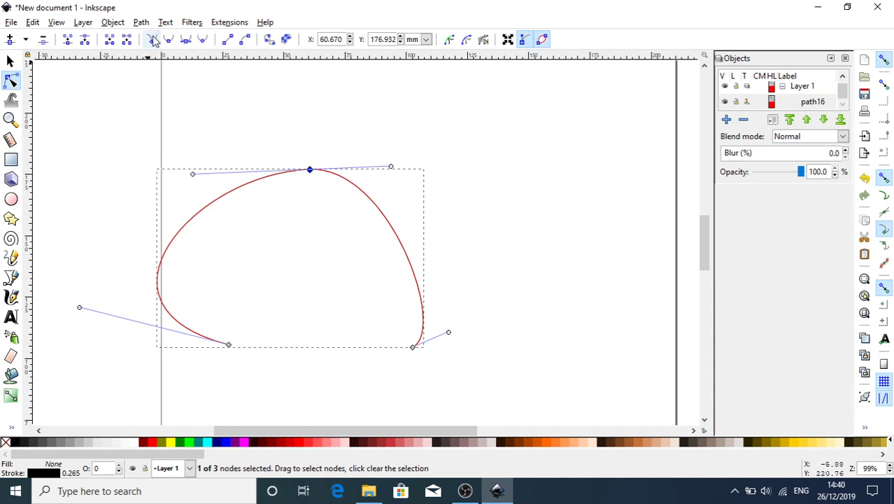
pyautogui.moveTo(421, 286); pyautogui.dragTo(541, 222)
pyautogui.moveTo(310, 172); pyautogui.dragTo(292, 191)
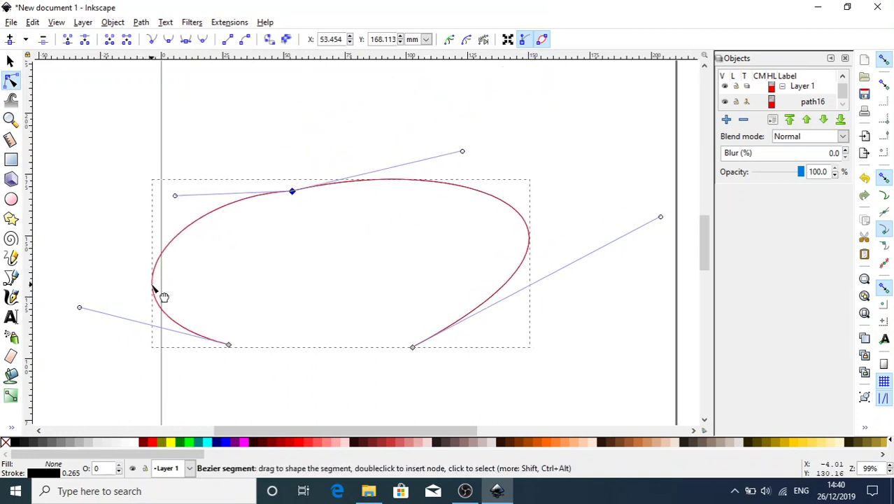
pyautogui.moveTo(162, 294); pyautogui.dragTo(420, 248)
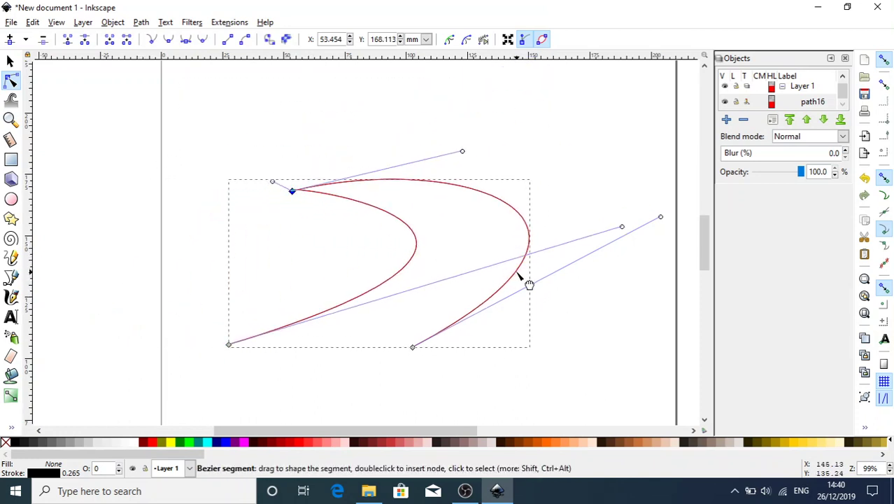
pyautogui.moveTo(519, 275); pyautogui.dragTo(488, 270)
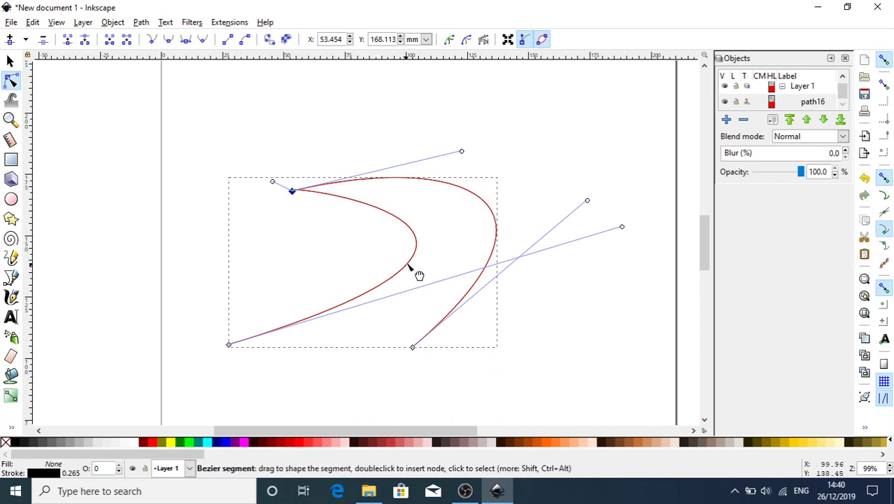
pyautogui.click(503, 224)
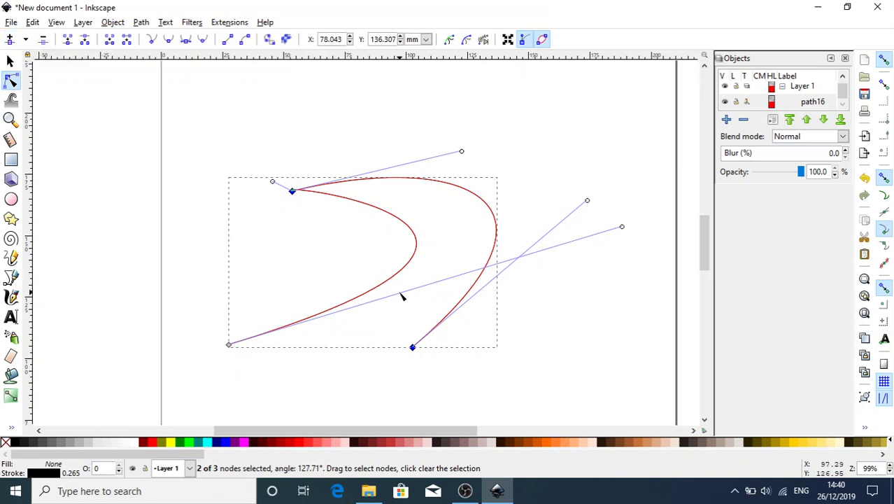
pyautogui.click(501, 221)
# Zoom in on the crescent's right edge, then return to the Node tool
pyautogui.click(10, 119)
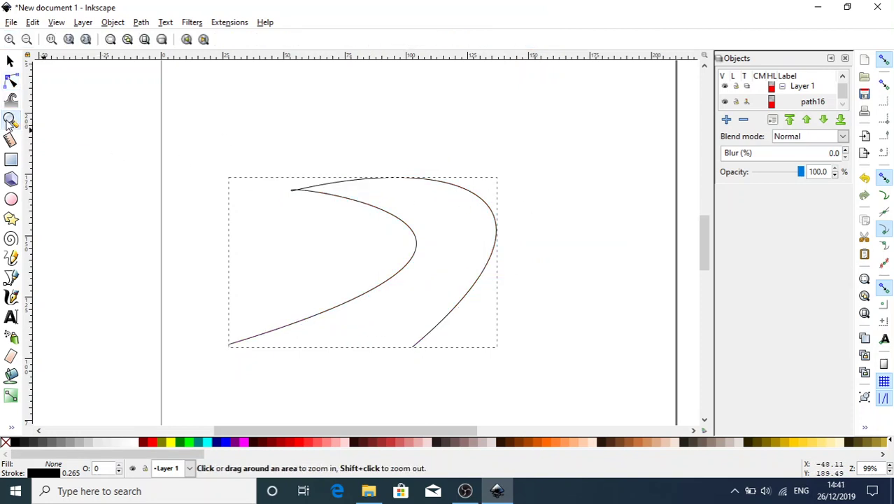
pyautogui.click(486, 207)
pyautogui.click(486, 209)
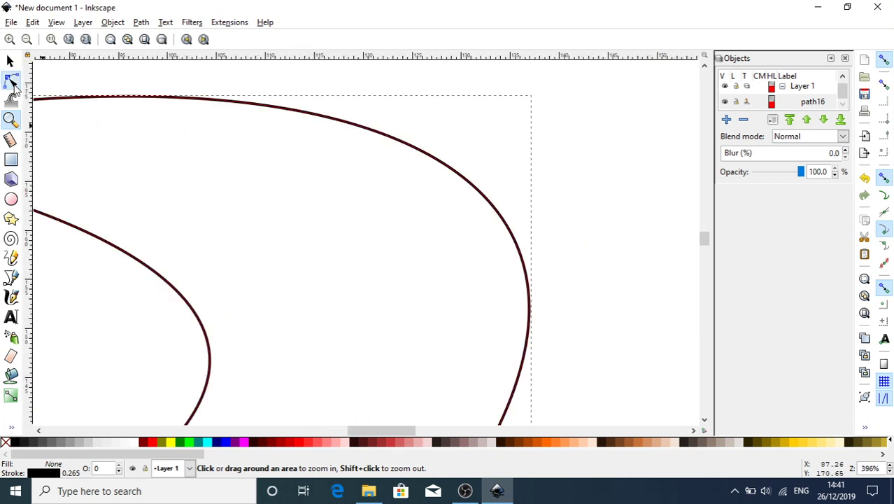
pyautogui.click(8, 82)
# Insert a new node on the outer curve and adjust its position and curvature
pyautogui.click(458, 175)
pyautogui.click(9, 40)
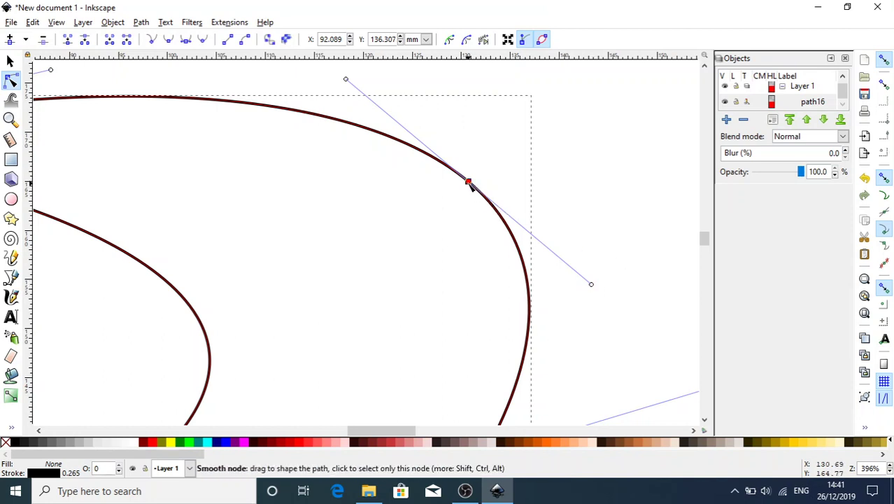
pyautogui.moveTo(470, 184); pyautogui.dragTo(507, 172)
pyautogui.moveTo(630, 275); pyautogui.dragTo(615, 247)
# Select only the new node and drag it and the outer curve into a sharp cusp
pyautogui.keyDown('shift'); pyautogui.click(506, 174); pyautogui.keyUp('shift')
pyautogui.click(507, 175)
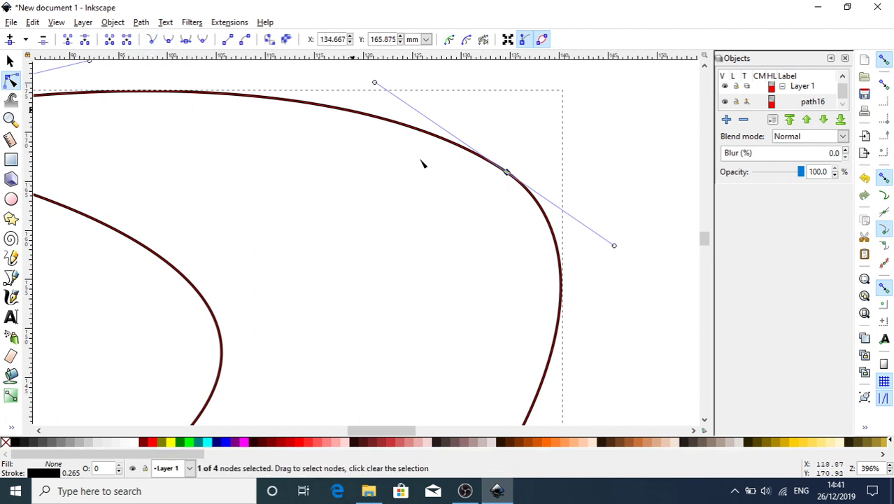
pyautogui.moveTo(506, 174); pyautogui.dragTo(453, 207)
pyautogui.moveTo(504, 263); pyautogui.dragTo(379, 301)
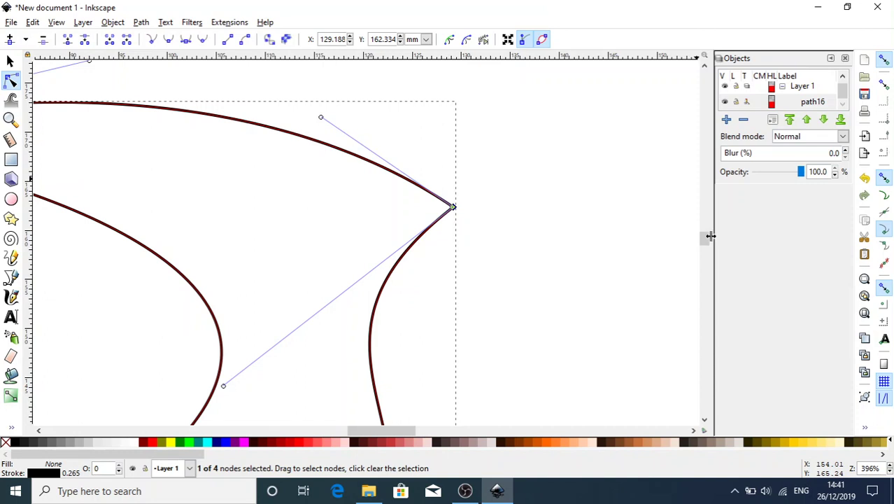
# Add a node to the lower-right curve and push it right to bend the curve into an S-wave
pyautogui.moveTo(706, 241)
pyautogui.mouseDown()
pyautogui.moveTo(703, 248)
pyautogui.moveTo(703, 239)
pyautogui.mouseUp()
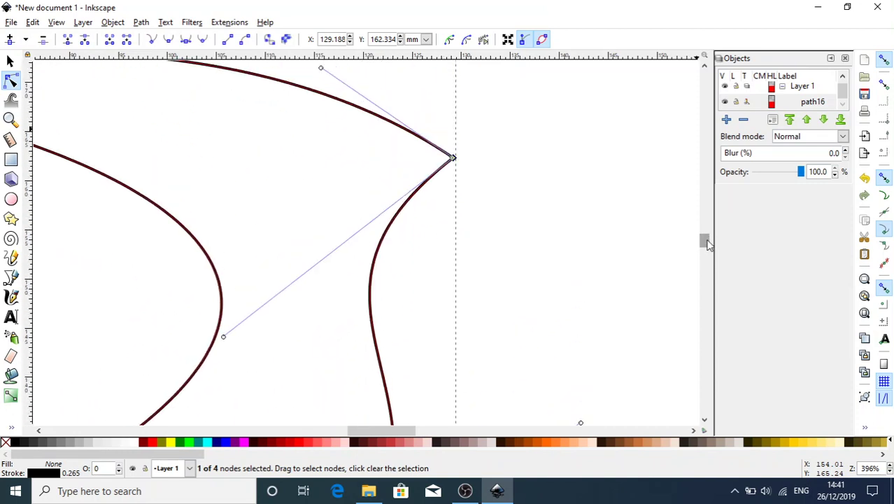
pyautogui.doubleClick(376, 329)
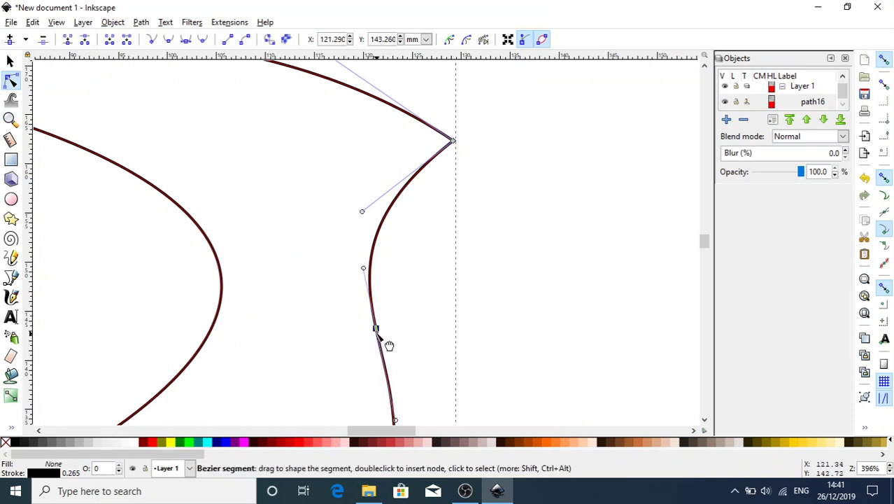
pyautogui.moveTo(376, 328); pyautogui.dragTo(466, 323)
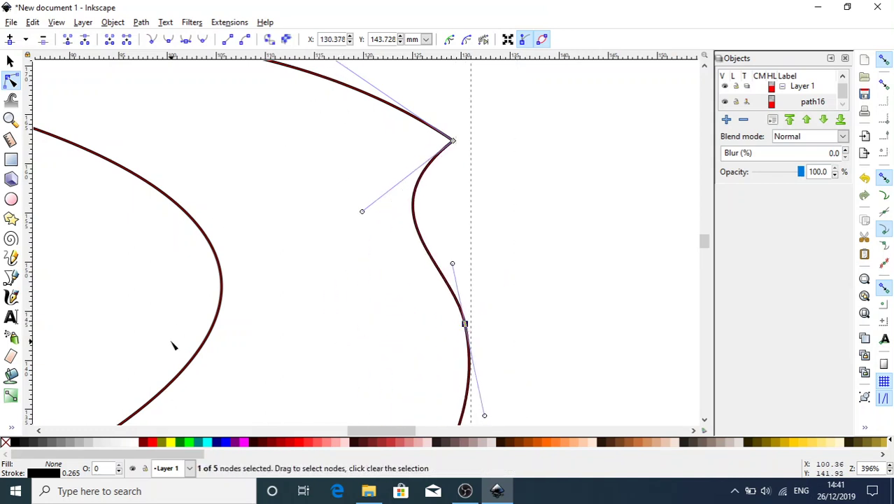
# Move a left-curve node rightward, then add and adjust another node higher on the left curve
pyautogui.click(221, 305)
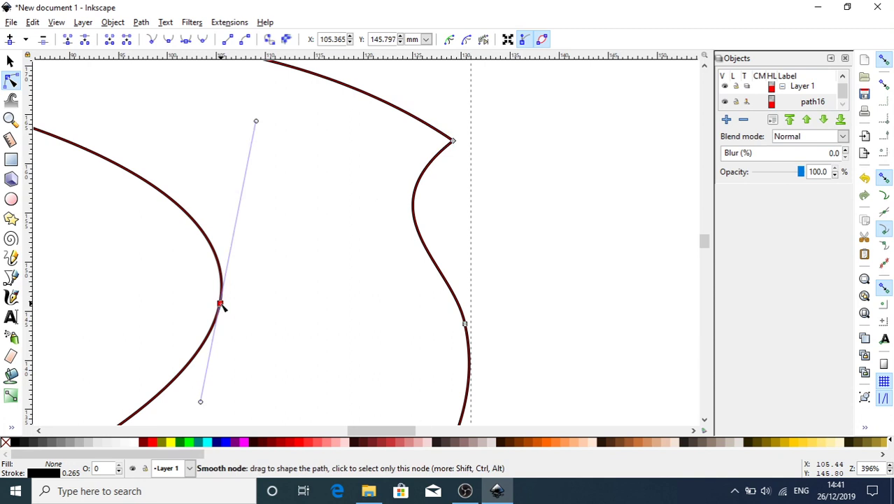
pyautogui.moveTo(221, 305); pyautogui.dragTo(317, 300)
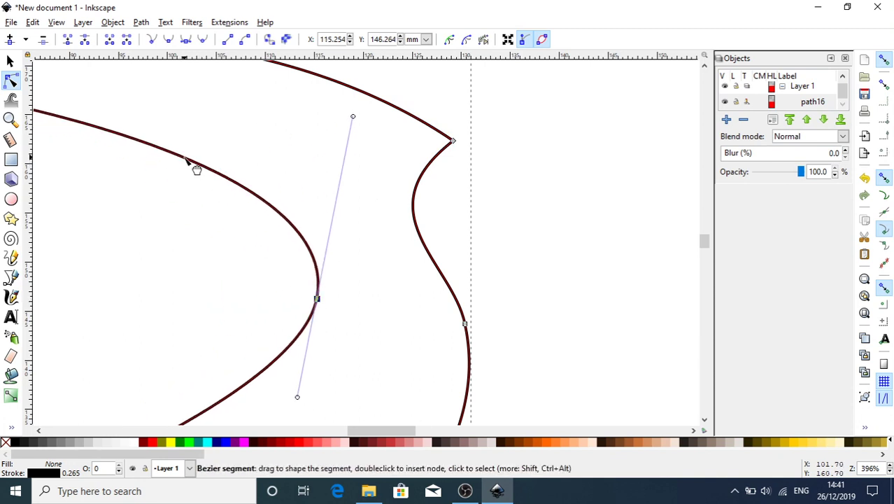
pyautogui.doubleClick(185, 159)
pyautogui.moveTo(185, 158); pyautogui.dragTo(213, 152)
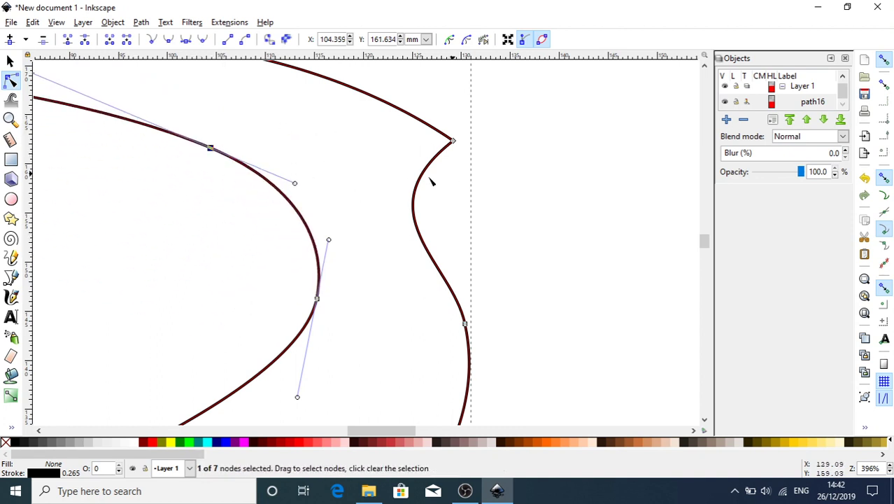